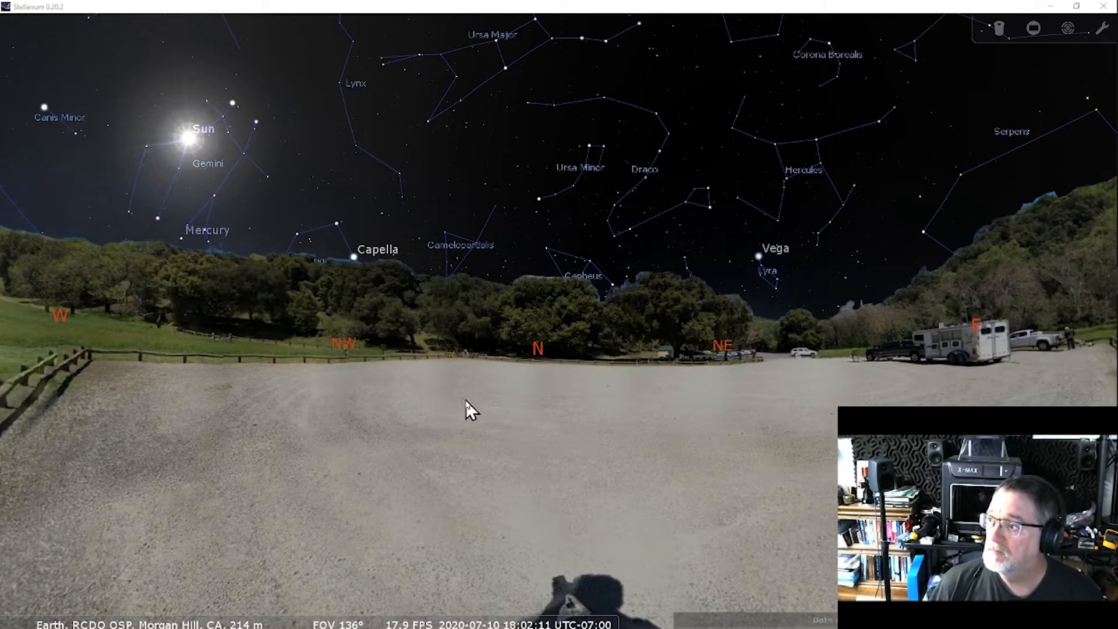
Look around the full horizon through west and south back to north, and select Polaris
{"action": "left_click_drag", "start_coordinate": [466, 400], "coordinate": [850, 445]}
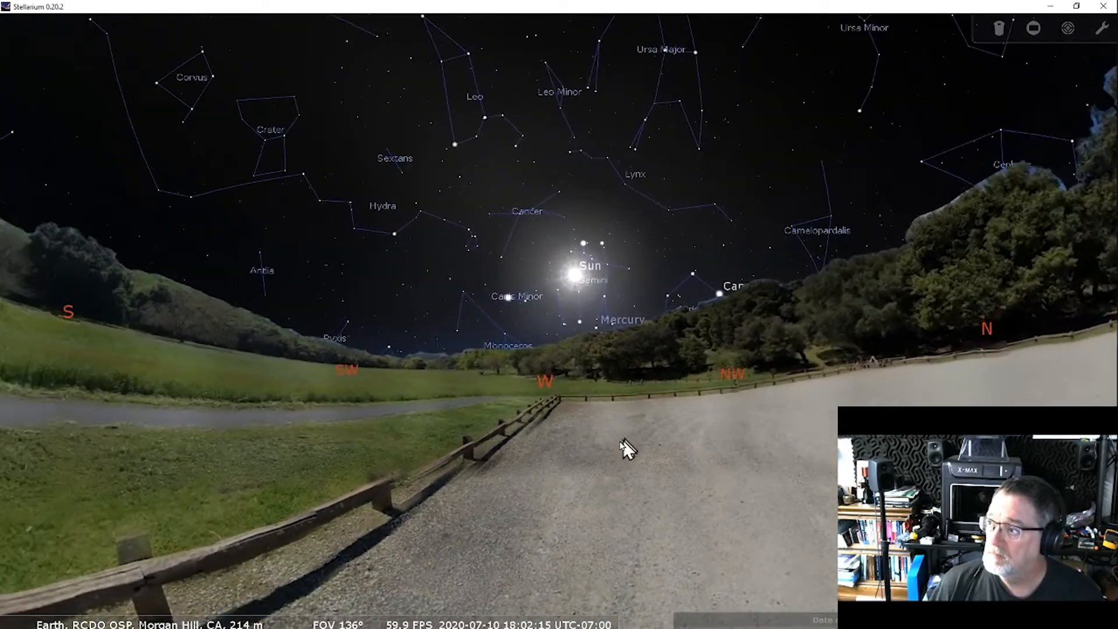
{"action": "left_click_drag", "start_coordinate": [558, 441], "coordinate": [881, 414]}
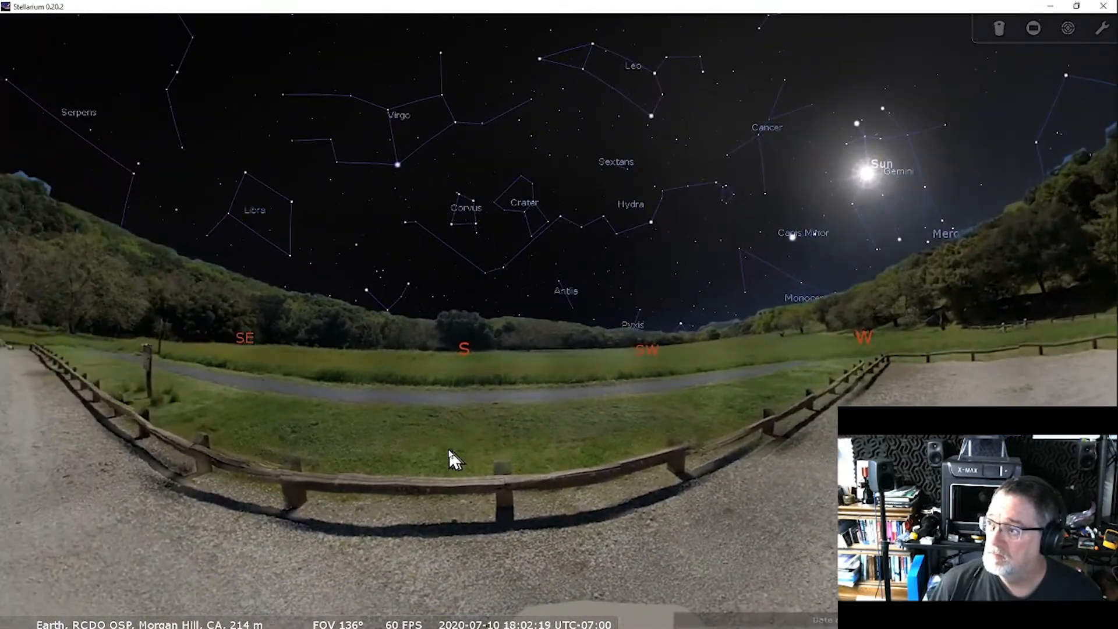
{"action": "left_click_drag", "start_coordinate": [453, 460], "coordinate": [774, 464]}
{"action": "left_click_drag", "start_coordinate": [267, 449], "coordinate": [804, 448]}
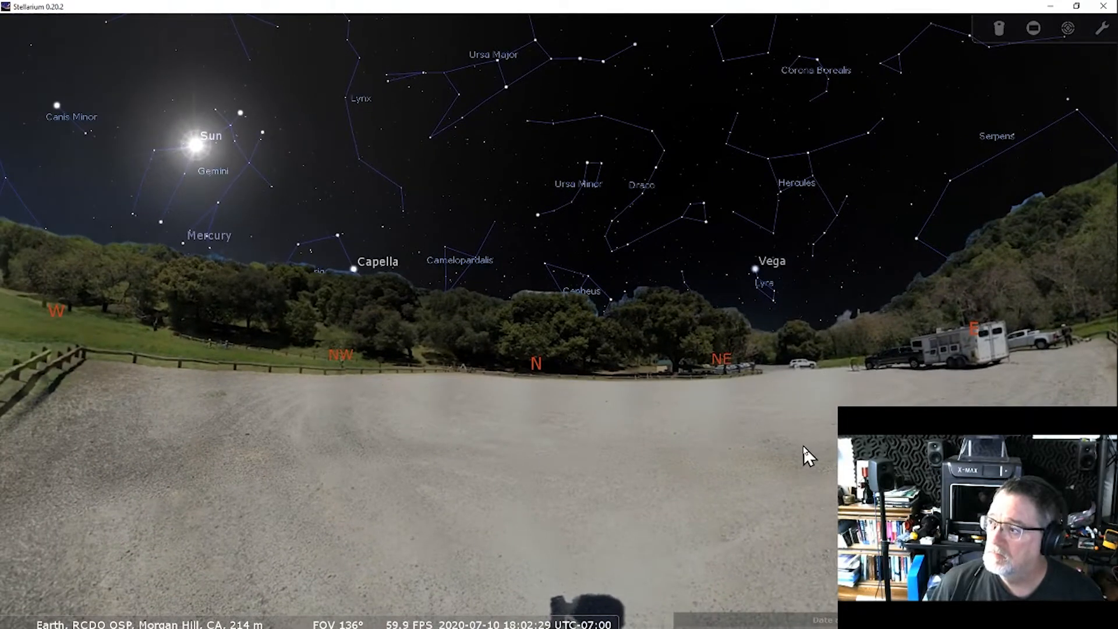
{"action": "left_click", "coordinate": [538, 215]}
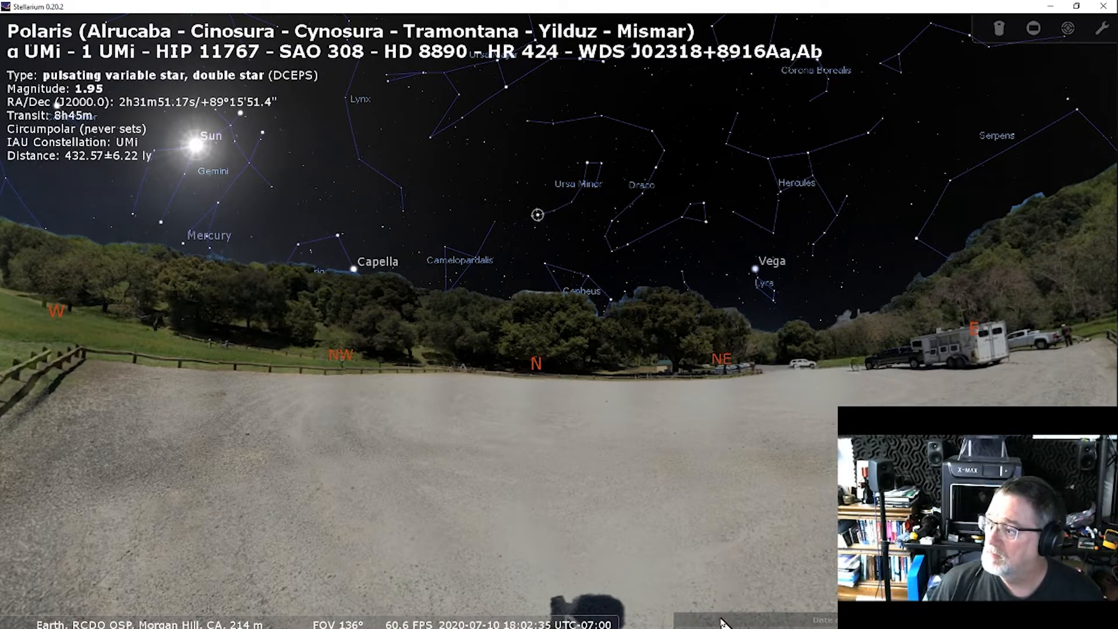
Advance the simulated time hour by hour to 06:02 on 2020-07-11 to show the sky rotating around Polaris
{"action": "left_click_drag", "start_coordinate": [721, 617], "coordinate": [715, 534]}
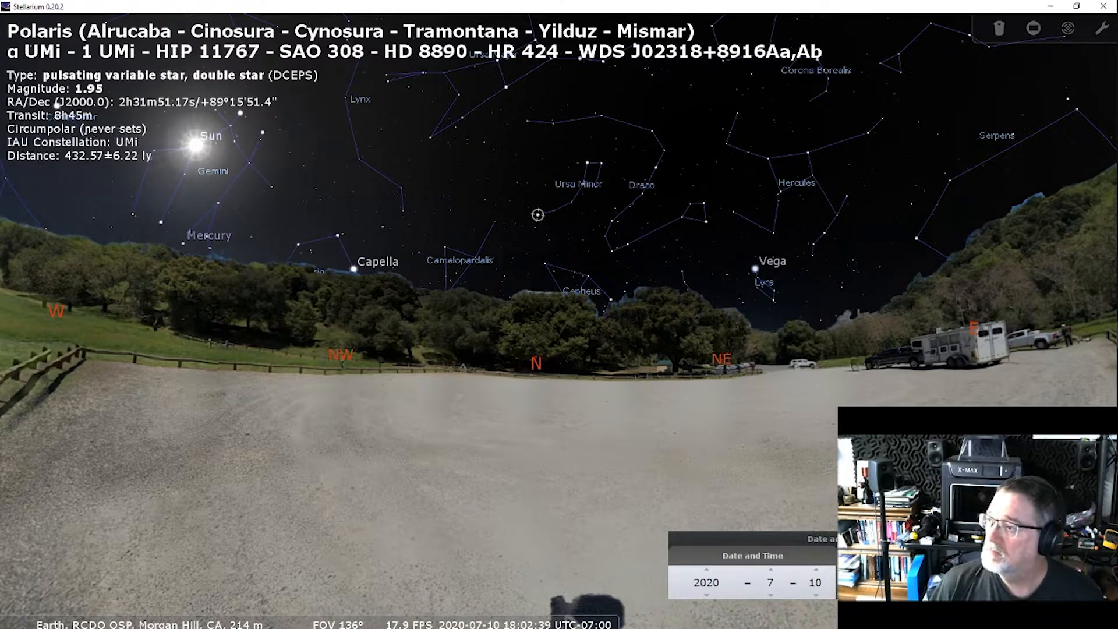
{"action": "left_click", "coordinate": [882, 570]}
{"action": "left_click", "coordinate": [882, 570]}
{"action": "left_click", "coordinate": [882, 570]}
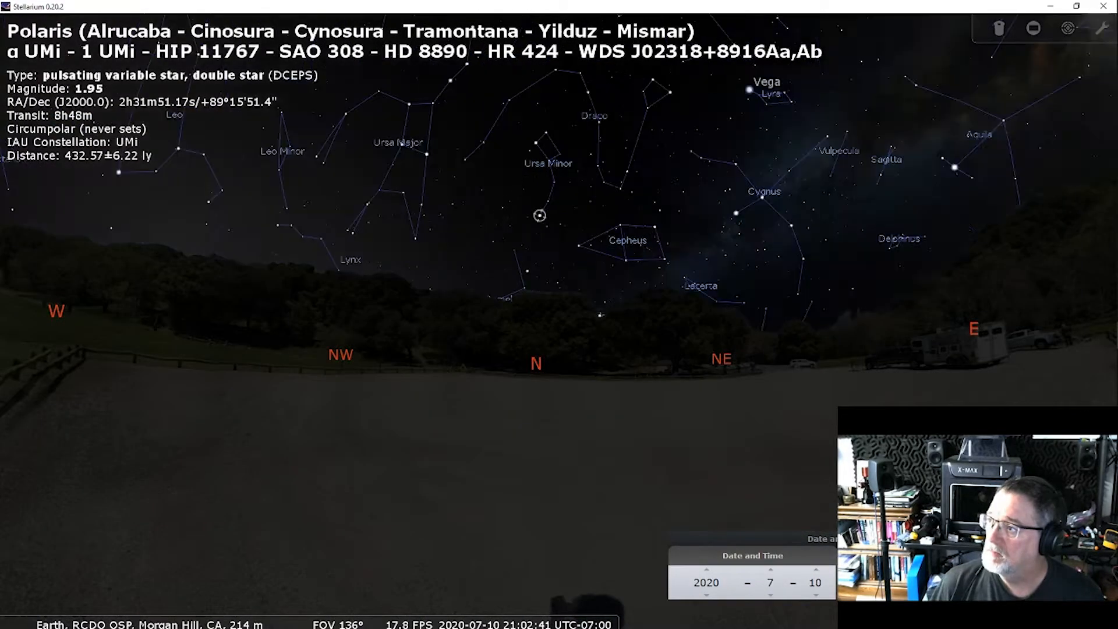
{"action": "left_click", "coordinate": [882, 570]}
{"action": "left_click", "coordinate": [882, 570]}
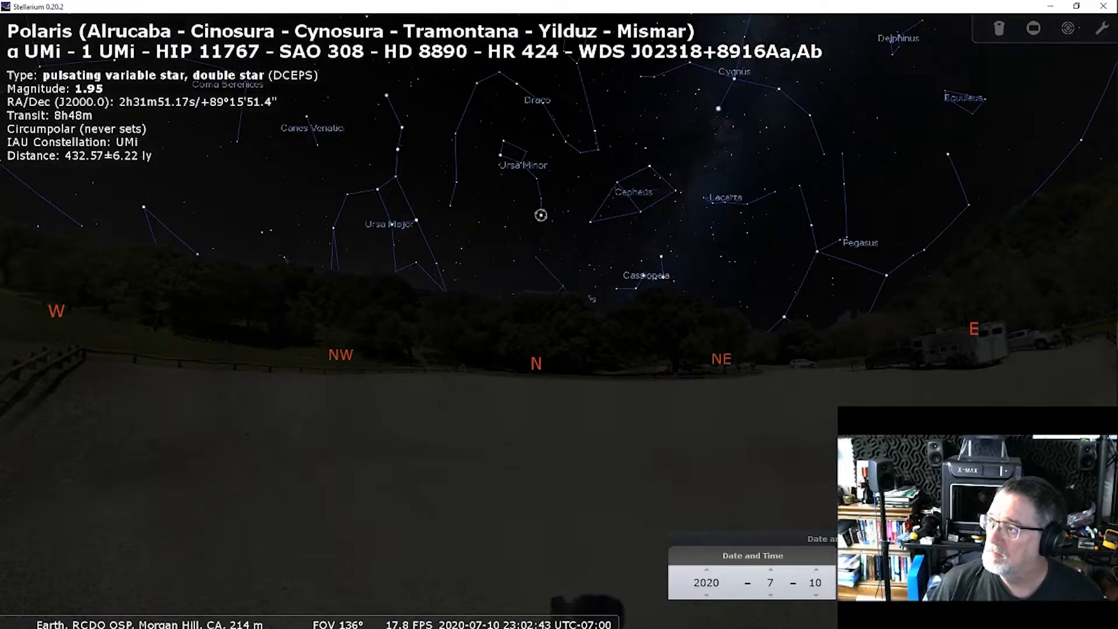
{"action": "left_click", "coordinate": [882, 570]}
{"action": "left_click", "coordinate": [882, 569]}
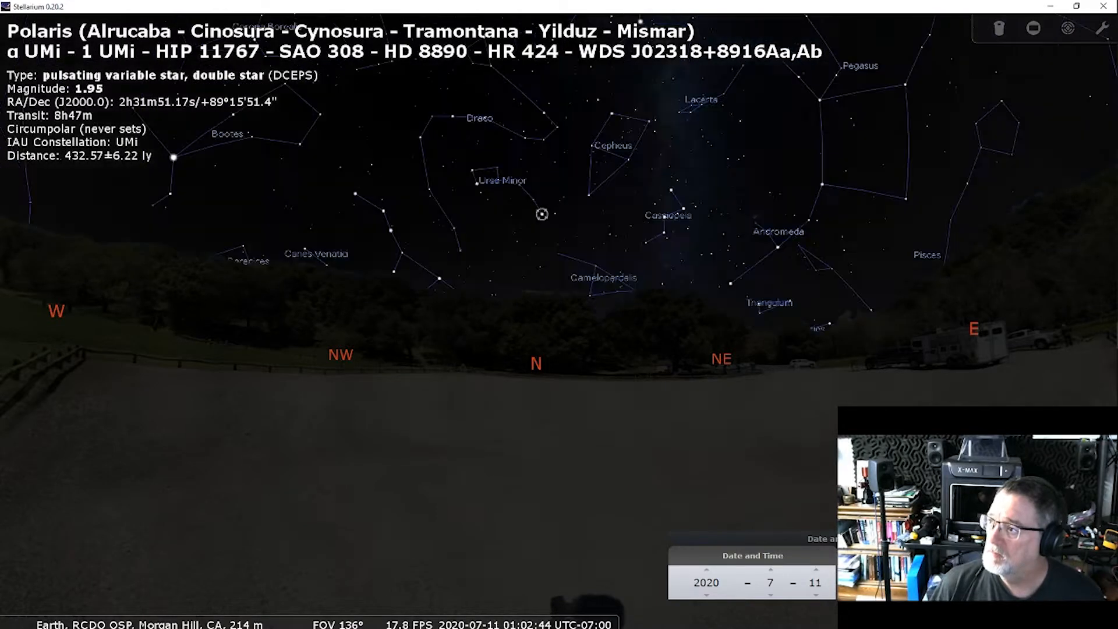
{"action": "left_click", "coordinate": [882, 570]}
{"action": "left_click", "coordinate": [882, 569]}
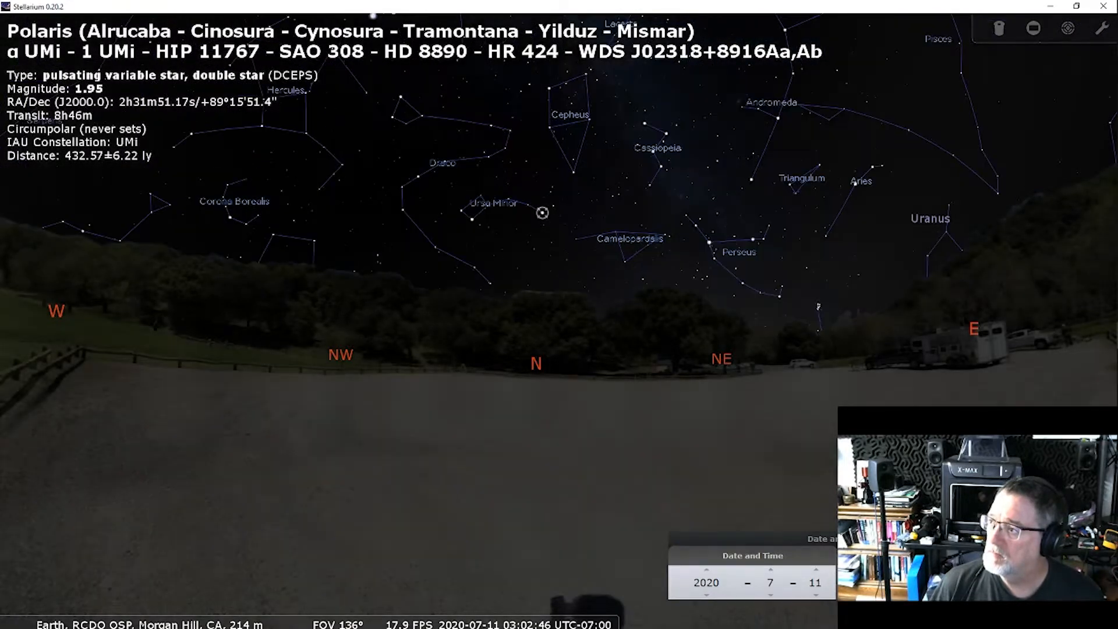
{"action": "left_click", "coordinate": [881, 570]}
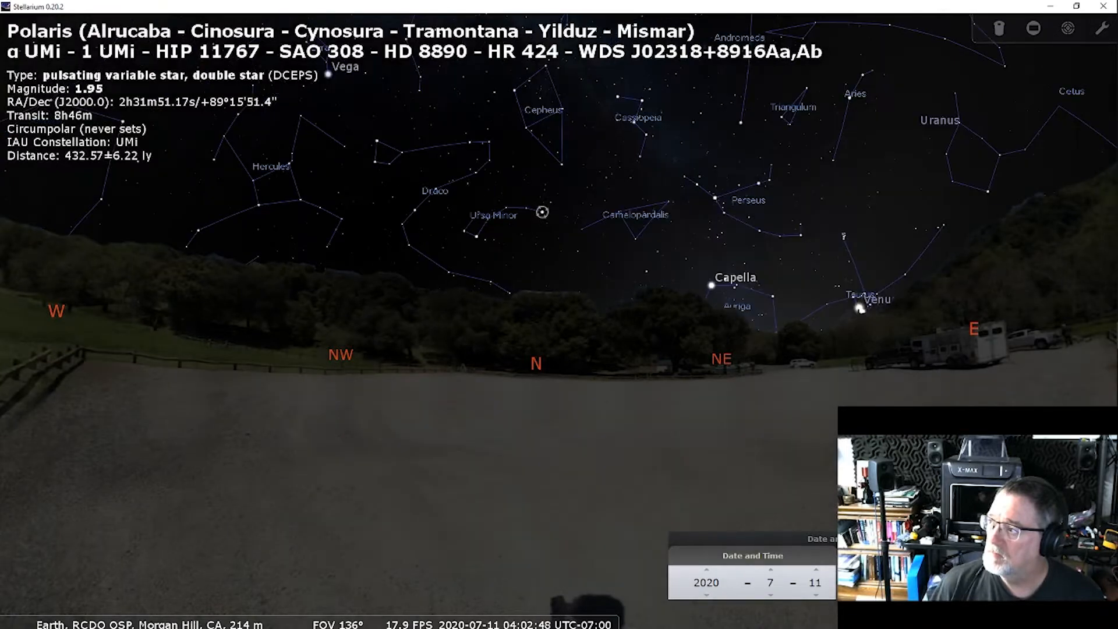
{"action": "left_click", "coordinate": [882, 569]}
{"action": "left_click", "coordinate": [882, 570]}
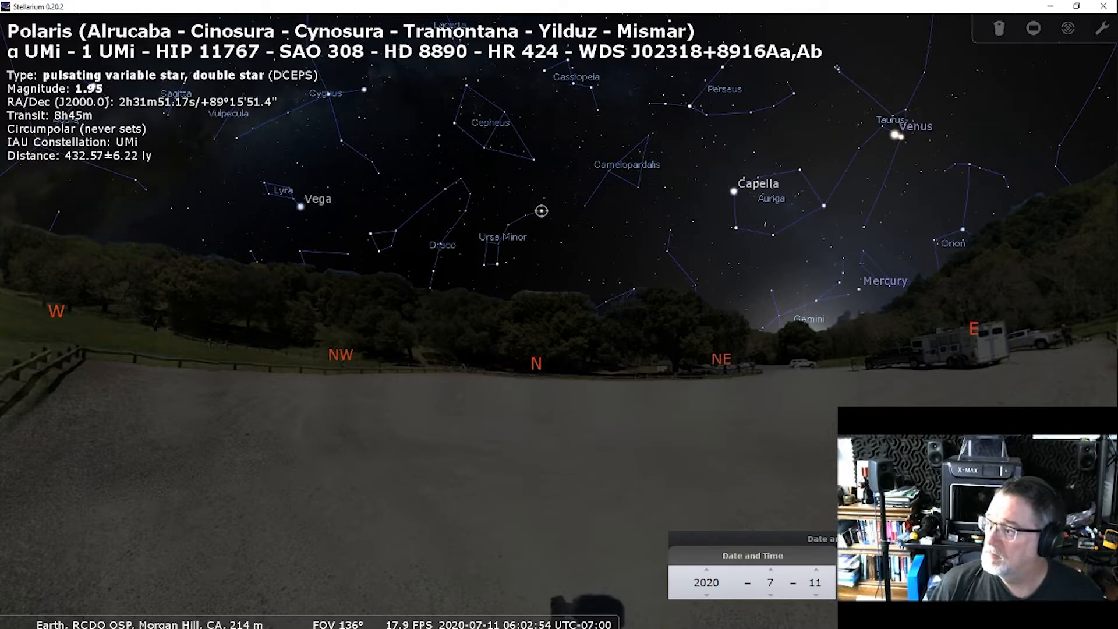
Set the simulated time to the 21:00 hour on 2020-07-10
{"action": "left_click", "coordinate": [882, 595]}
{"action": "left_click", "coordinate": [882, 596]}
{"action": "left_click", "coordinate": [882, 595]}
{"action": "left_click", "coordinate": [882, 595]}
{"action": "left_click", "coordinate": [882, 596]}
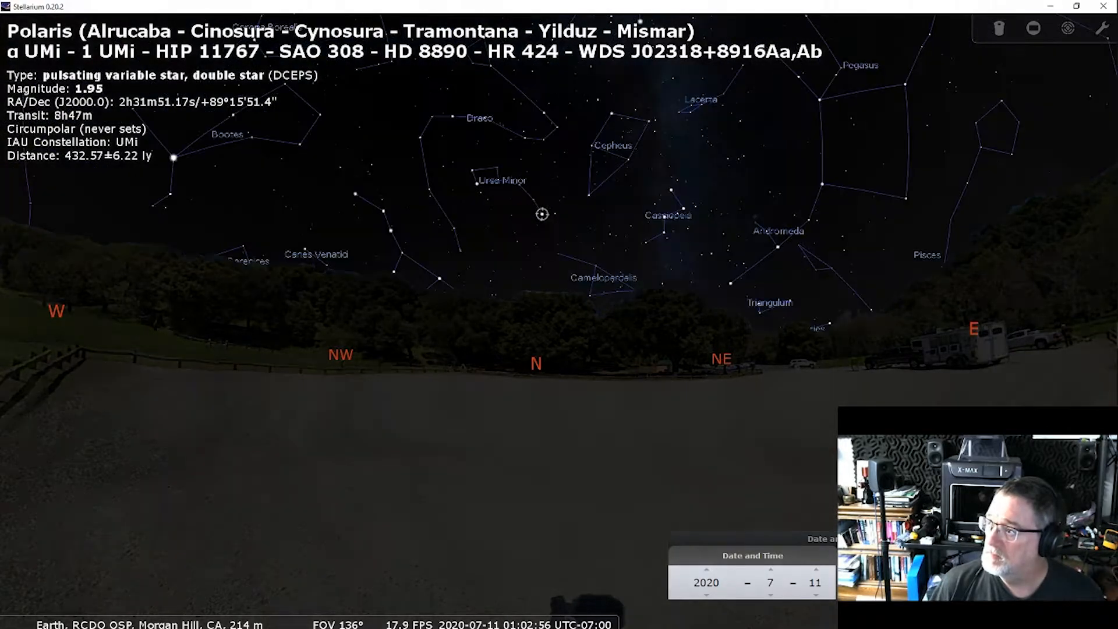
{"action": "left_click", "coordinate": [882, 596]}
{"action": "left_click", "coordinate": [882, 595]}
{"action": "left_click", "coordinate": [882, 595]}
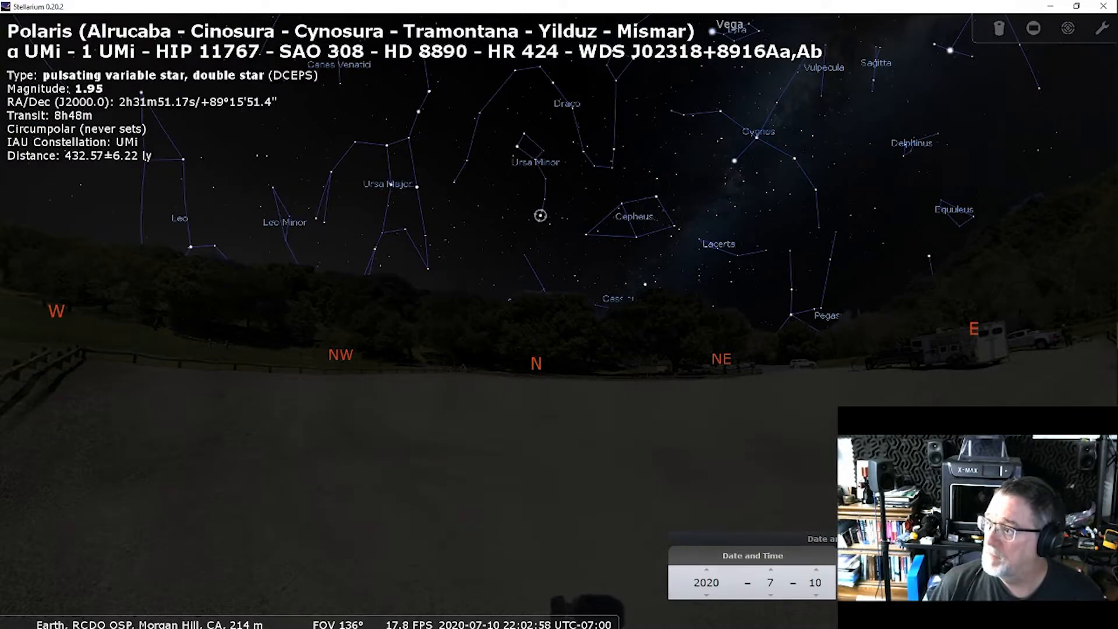
{"action": "left_click", "coordinate": [882, 595]}
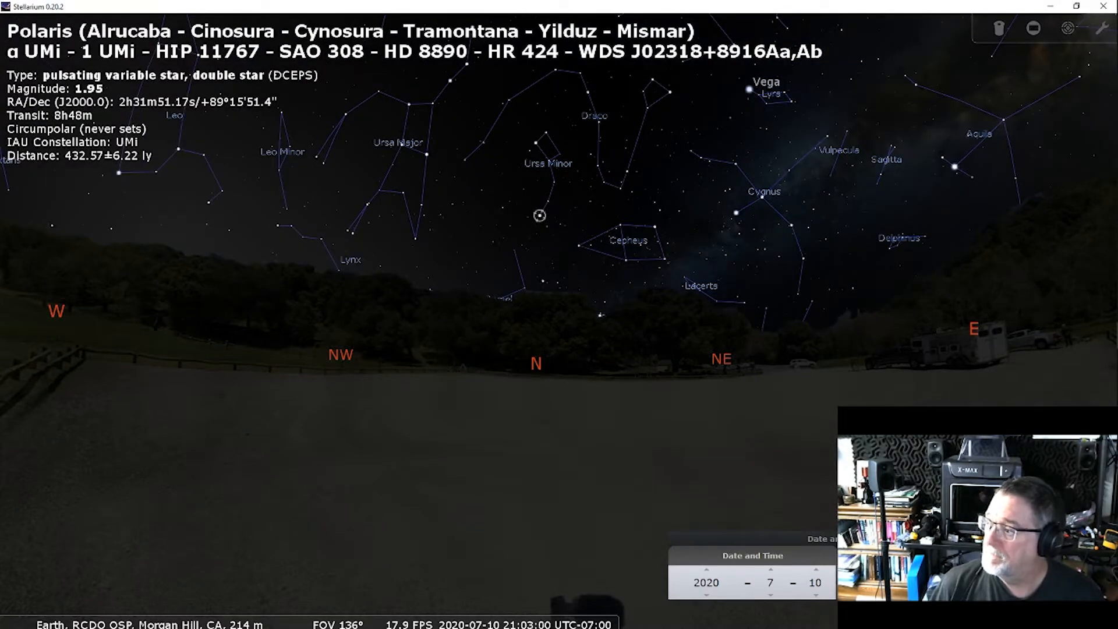
{"action": "left_click", "coordinate": [881, 595]}
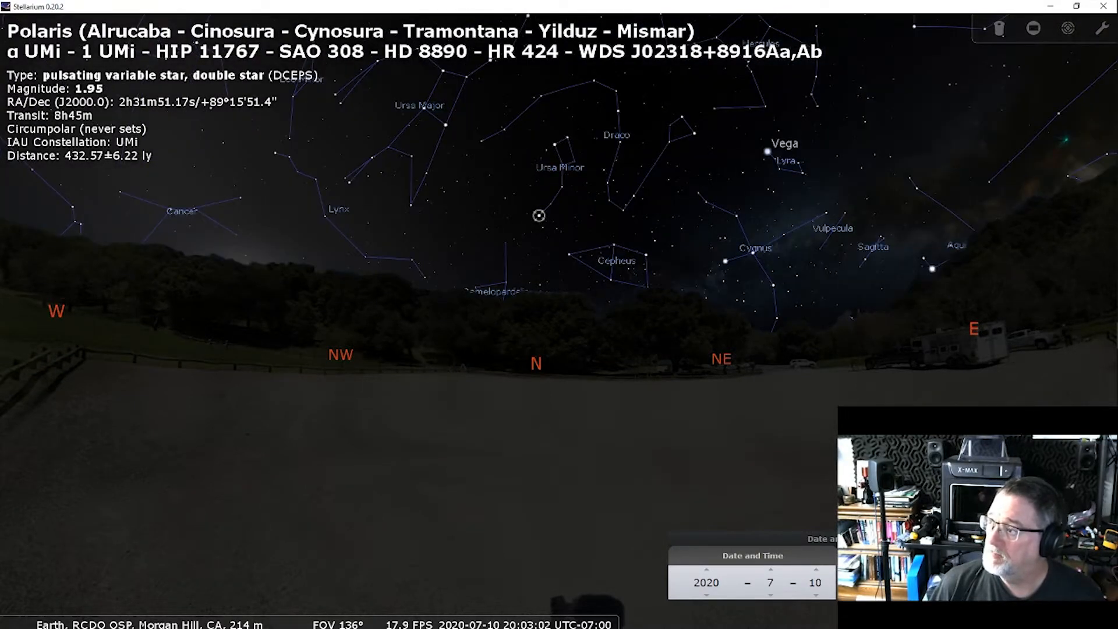
{"action": "left_click", "coordinate": [882, 570]}
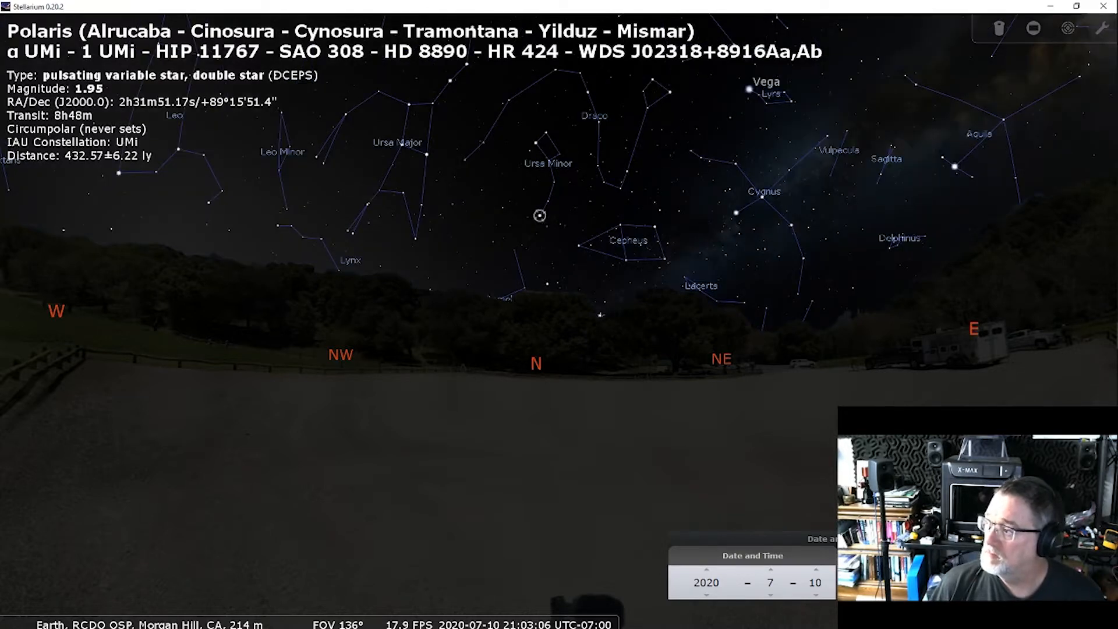
Zoom back out to the wide sky from Albireo, the Wild Duck Cluster (M 11) and the globular cluster M 92 in turn
{"action": "mouse_move", "coordinate": [20, 458]}
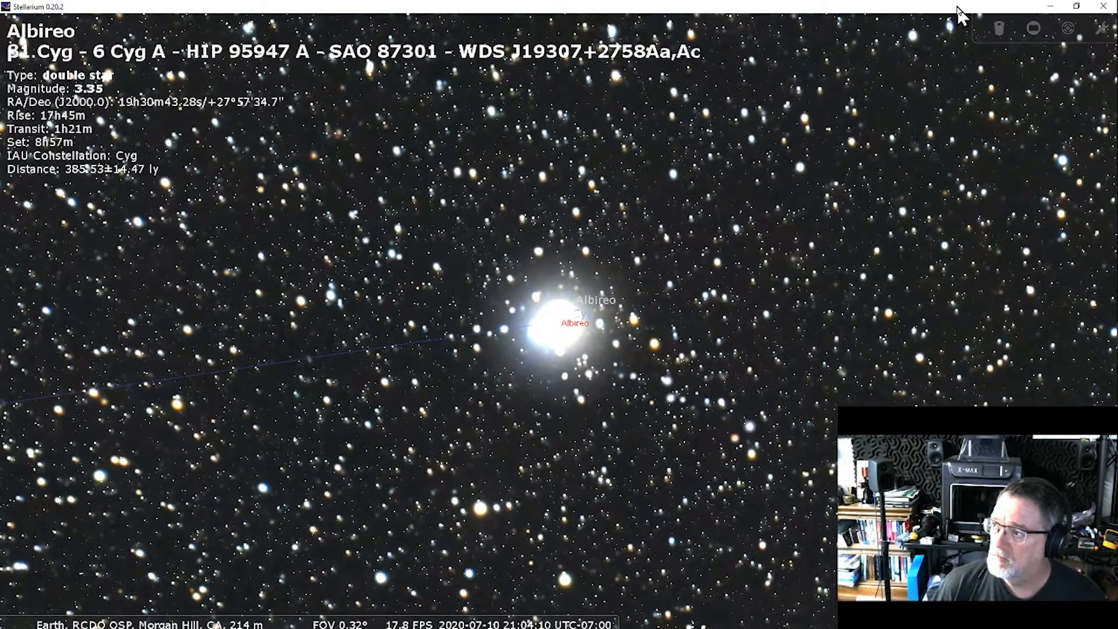
{"action": "key", "text": "backslash"}
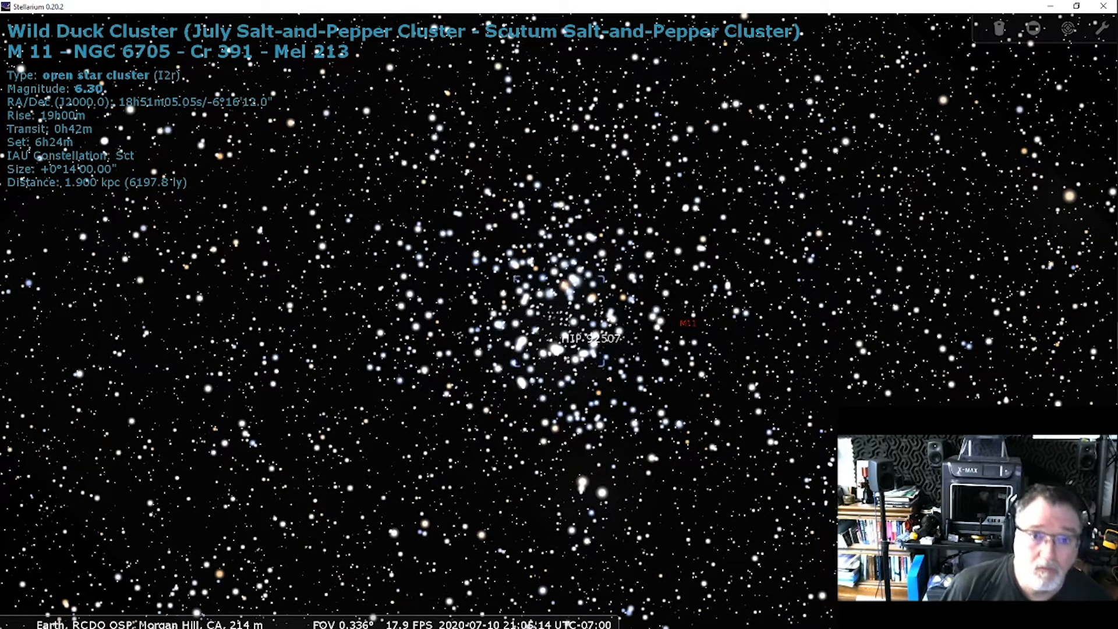
{"action": "key", "text": "backslash"}
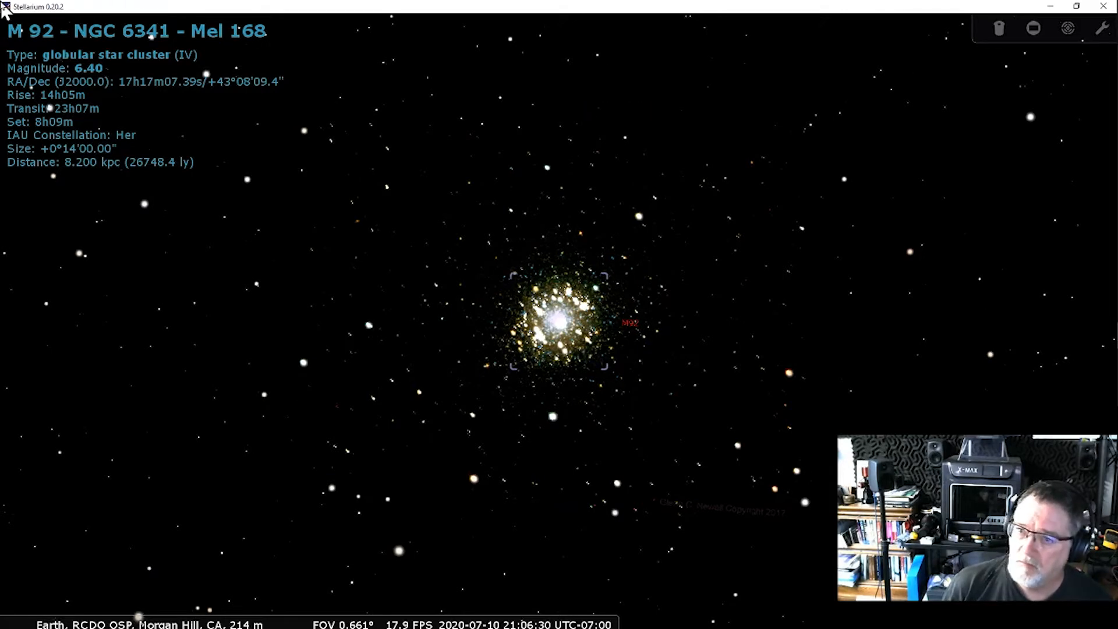
{"action": "key", "text": "backslash"}
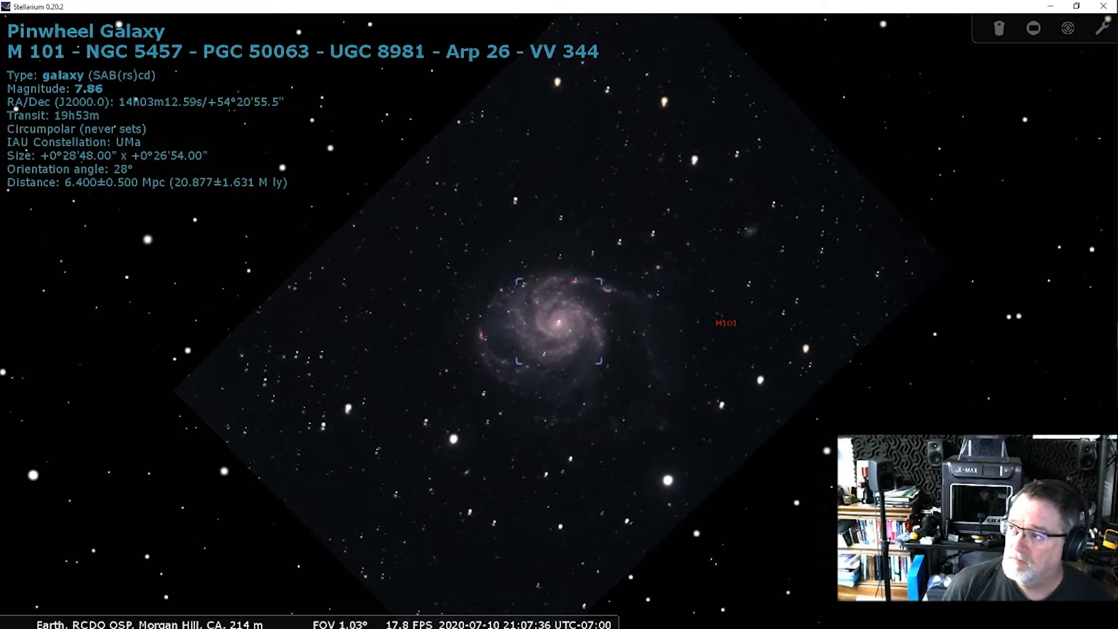
Zoom out from the Pinwheel Galaxy (M 101) to the wide sky and centre the view on Polaris
{"action": "scroll", "coordinate": [559, 315], "scroll_direction": "down", "scroll_amount": 1}
{"action": "scroll", "coordinate": [559, 314], "scroll_direction": "down", "scroll_amount": 10}
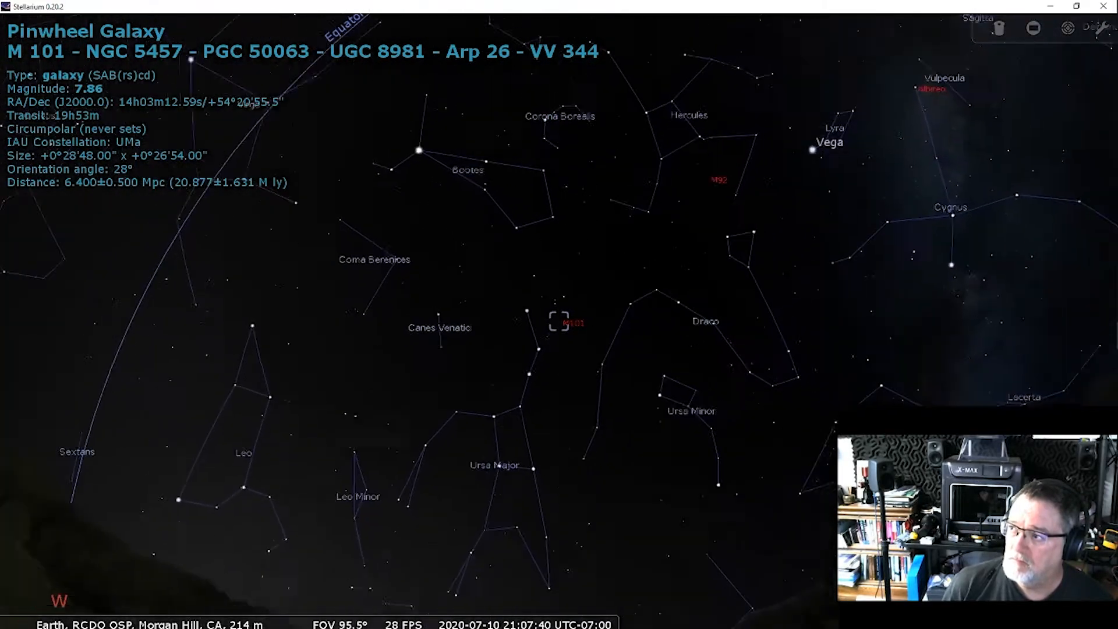
{"action": "left_click", "coordinate": [661, 427]}
{"action": "key", "text": "space"}
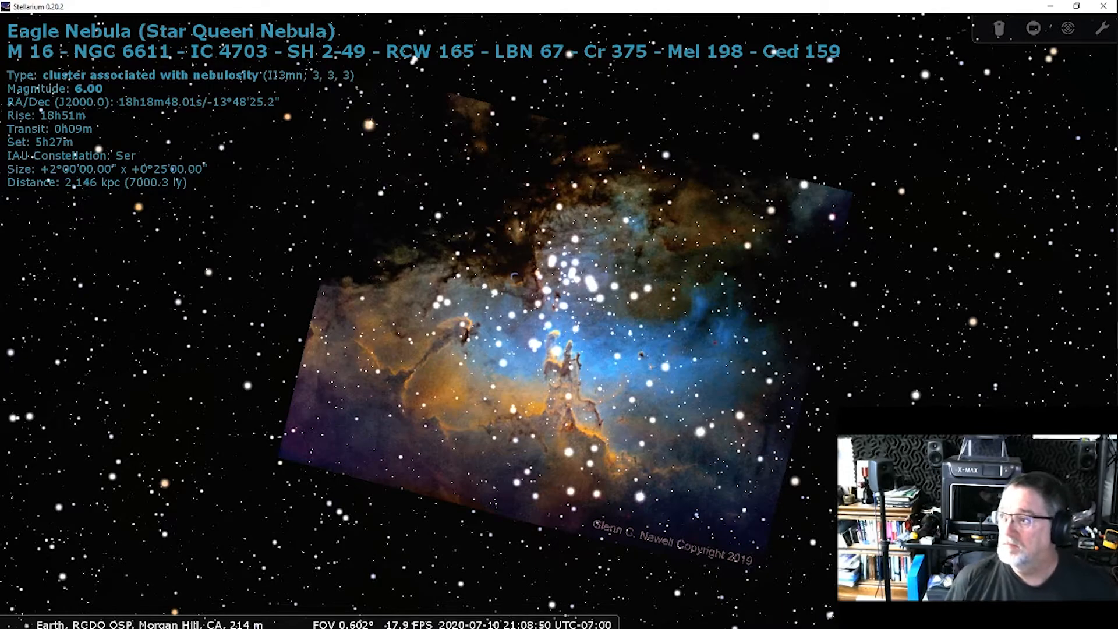
Zoom out from the Eagle Nebula (M 16) and zoom in on the selected Dumbbell Nebula (M 27)
{"action": "key", "text": "backslash"}
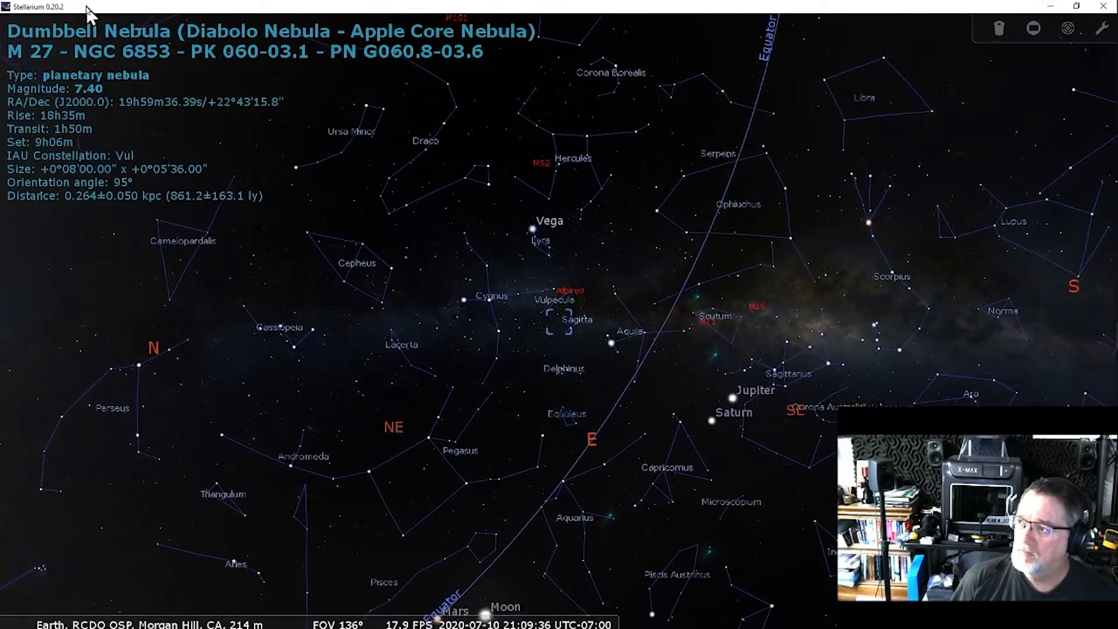
{"action": "key", "text": "slash"}
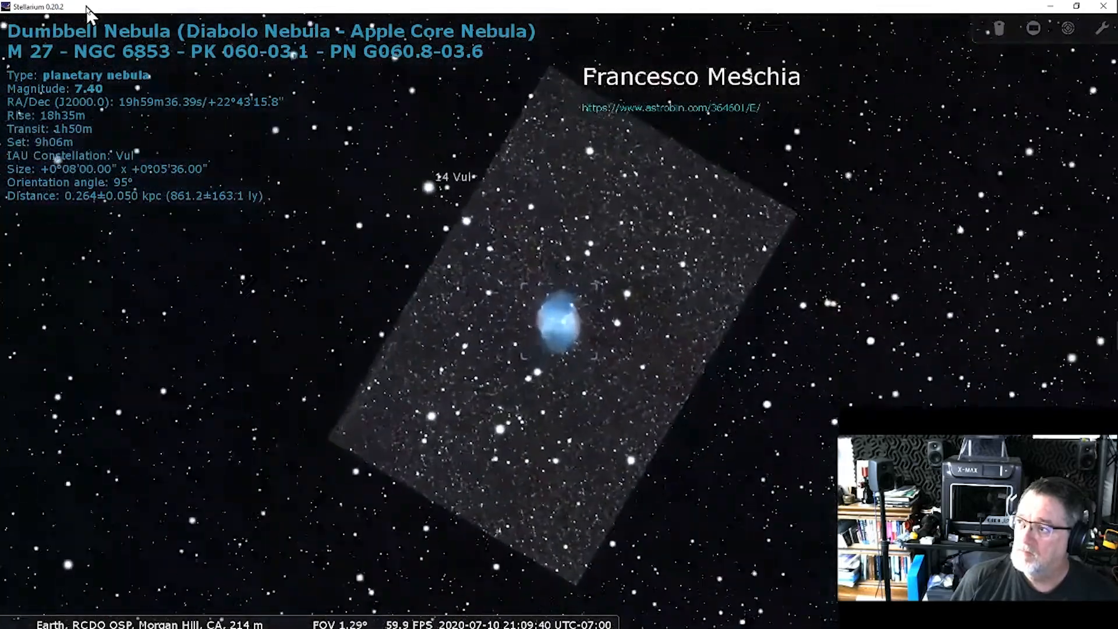
{"action": "key", "text": "s"}
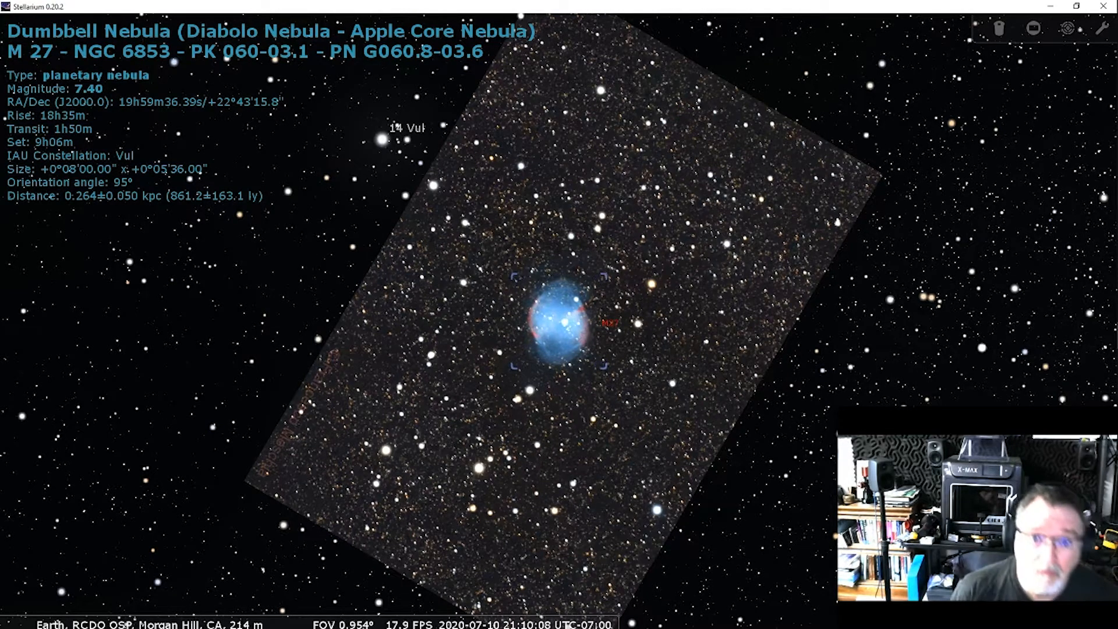
Zoom out from the Dumbbell Nebula (M 27) to the wide sky and recentre the view on Polaris
{"action": "scroll", "coordinate": [559, 321], "scroll_direction": "down", "scroll_amount": 6}
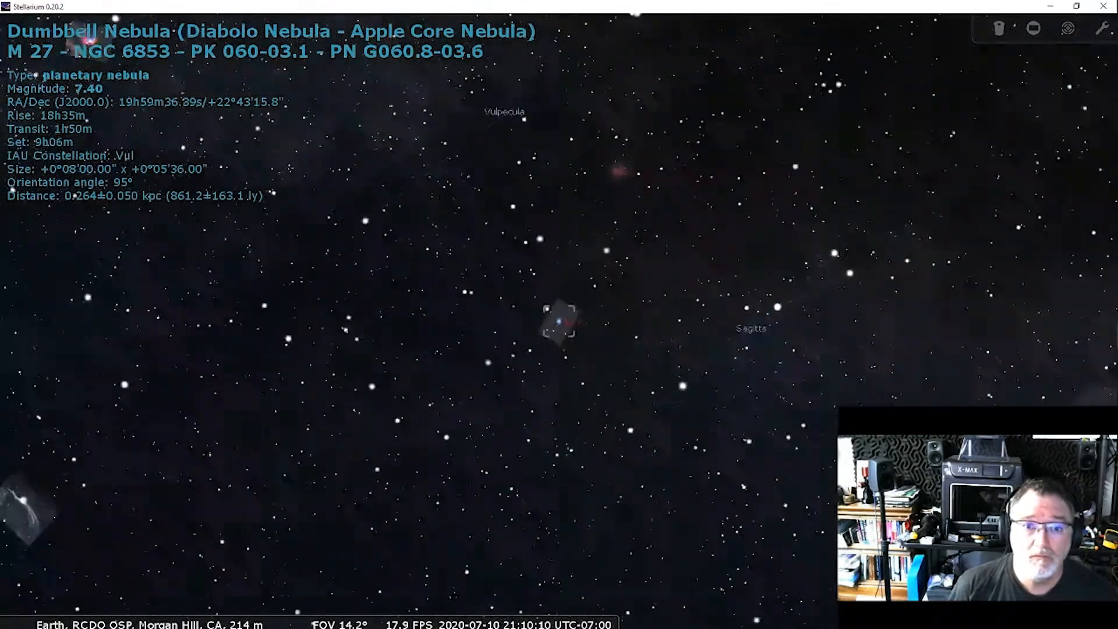
{"action": "scroll", "coordinate": [560, 322], "scroll_direction": "down", "scroll_amount": 10}
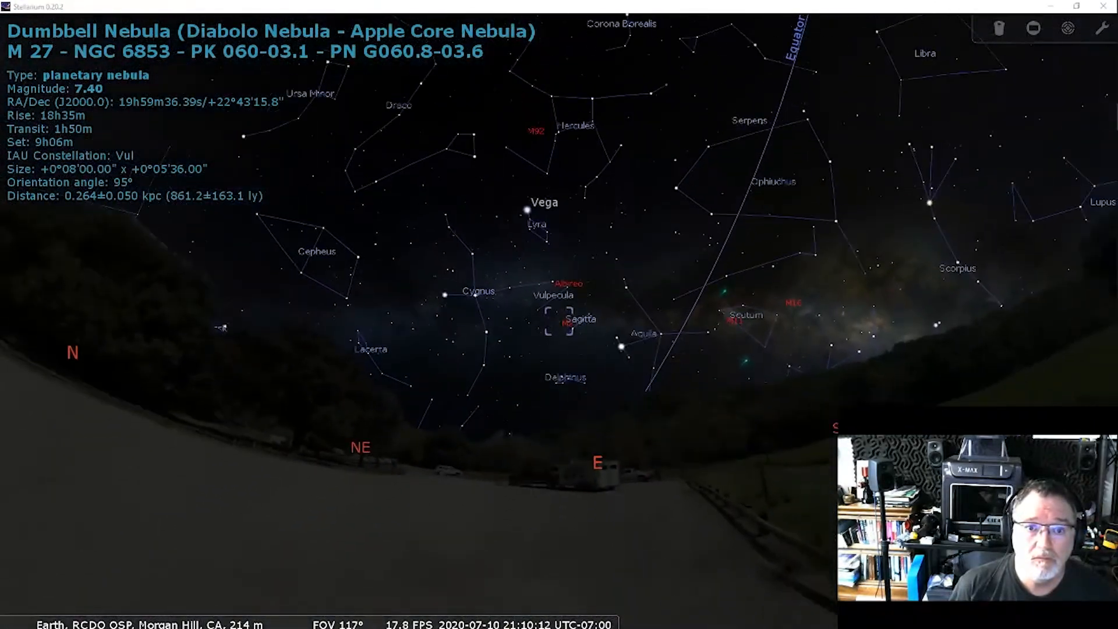
{"action": "left_click", "coordinate": [299, 169]}
{"action": "key", "text": "space"}
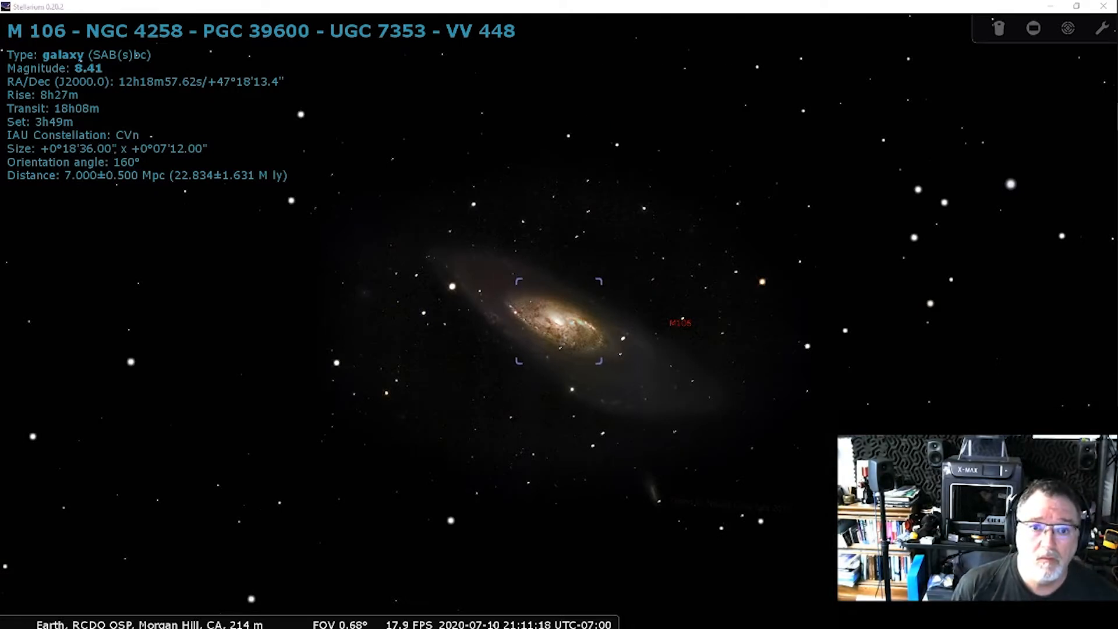
Zoom out from the galaxy M 106 and from the Whirlpool Galaxy (M 51), and return the view to Polaris
{"action": "key", "text": "backslash"}
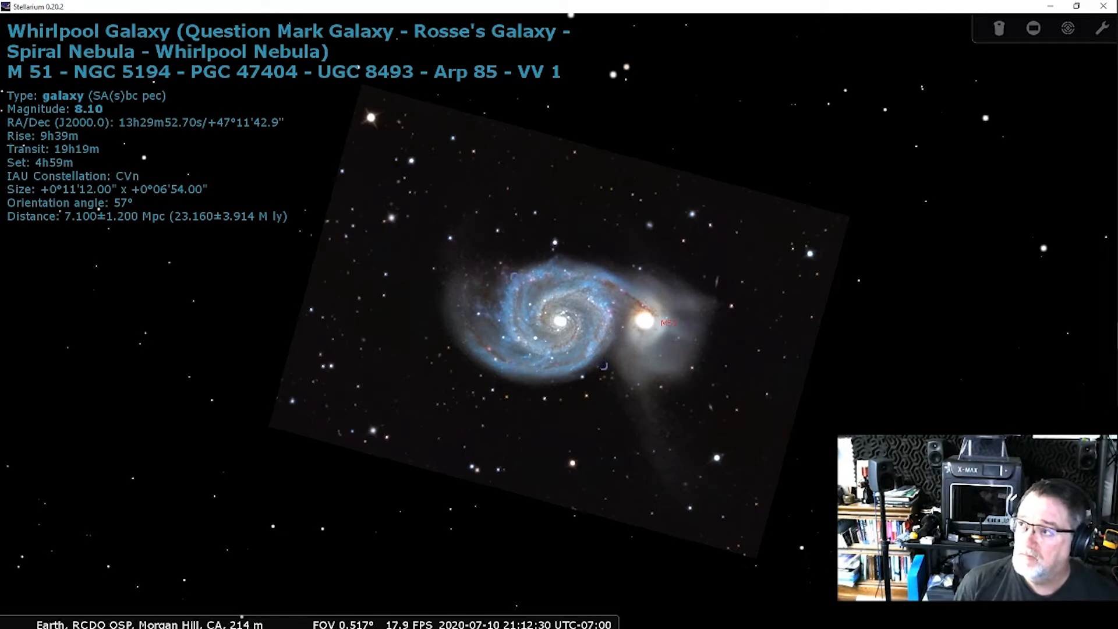
{"action": "scroll", "coordinate": [78, 15], "scroll_direction": "down", "scroll_amount": 1}
{"action": "scroll", "coordinate": [79, 15], "scroll_direction": "down", "scroll_amount": 10}
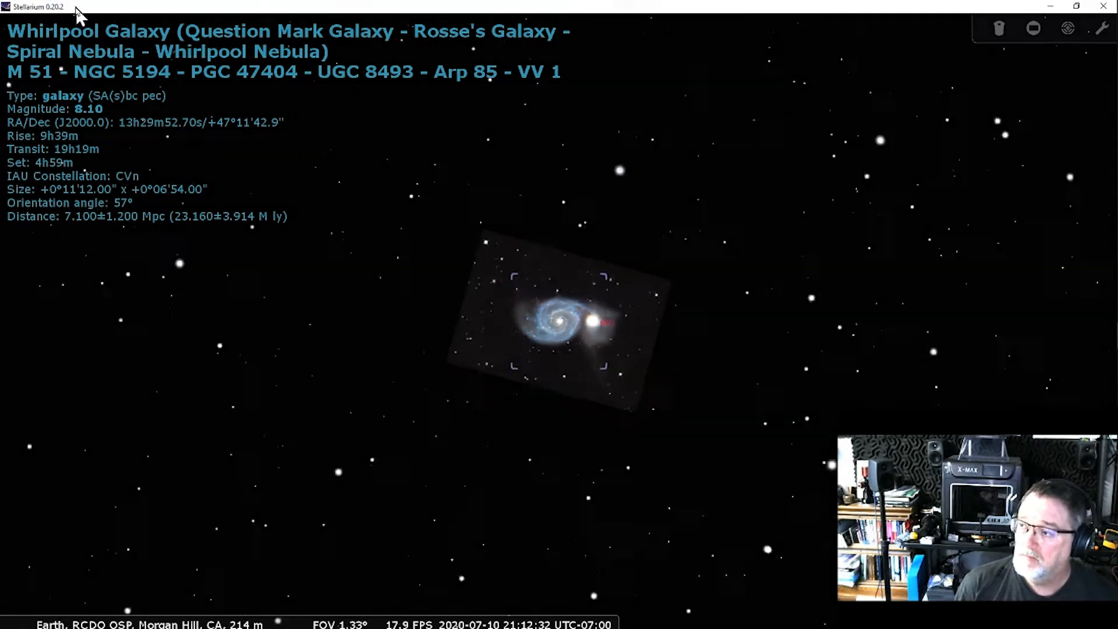
{"action": "scroll", "coordinate": [560, 315], "scroll_direction": "down", "scroll_amount": 10}
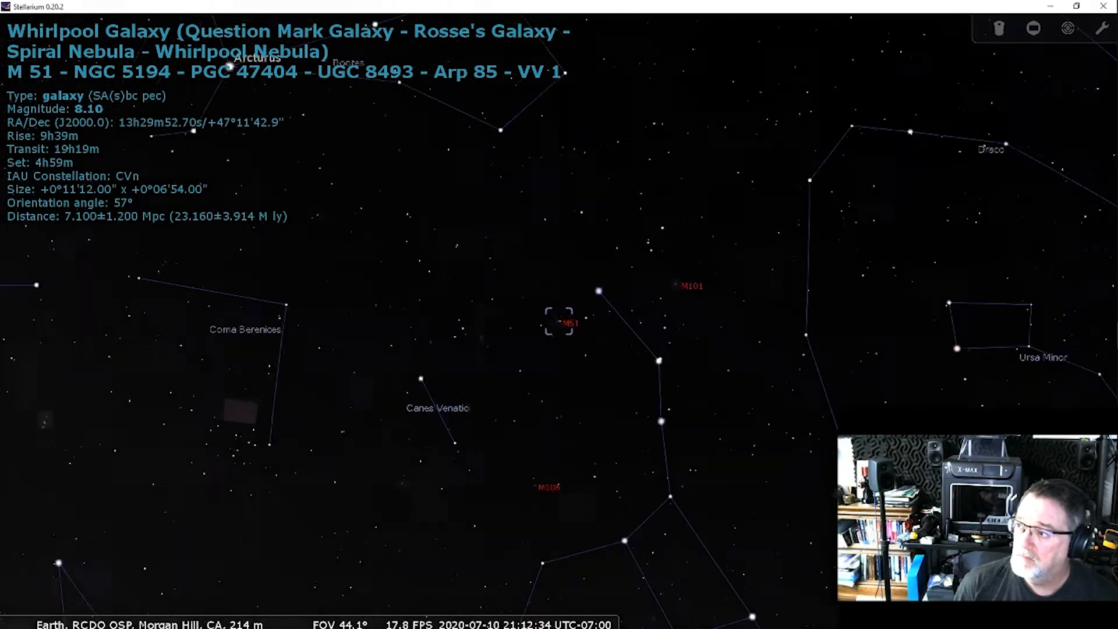
{"action": "left_click", "coordinate": [733, 372]}
{"action": "key", "text": "space"}
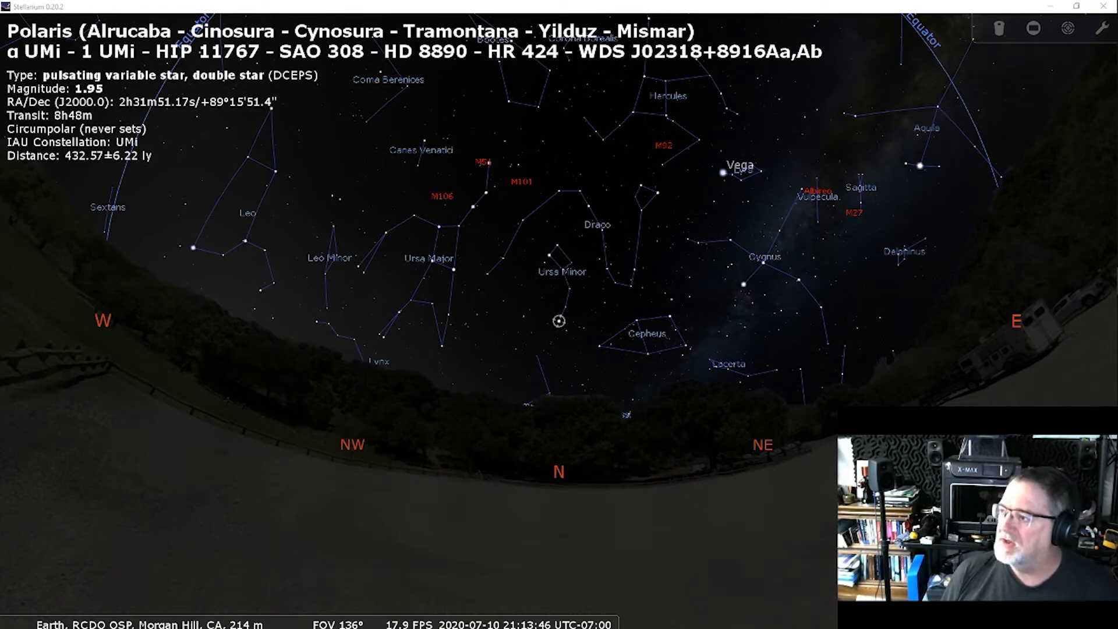
Open the date and time settings and turn the clock back four hours to 17:14 on July 10, 2020
{"action": "left_click_drag", "start_coordinate": [592, 567], "coordinate": [596, 455]}
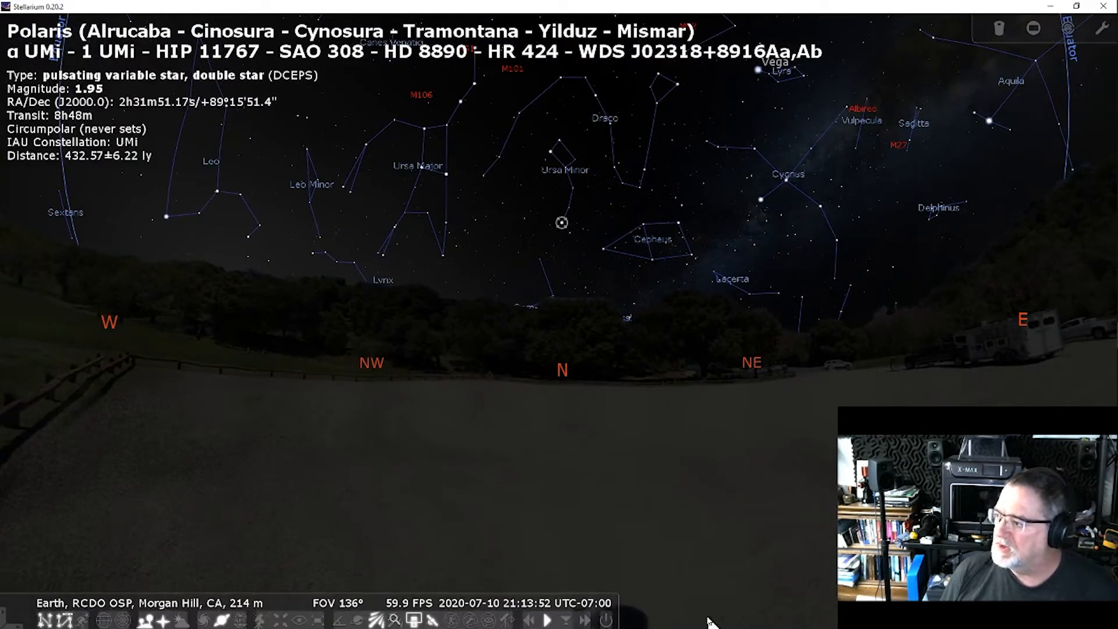
{"action": "mouse_move", "coordinate": [550, 625]}
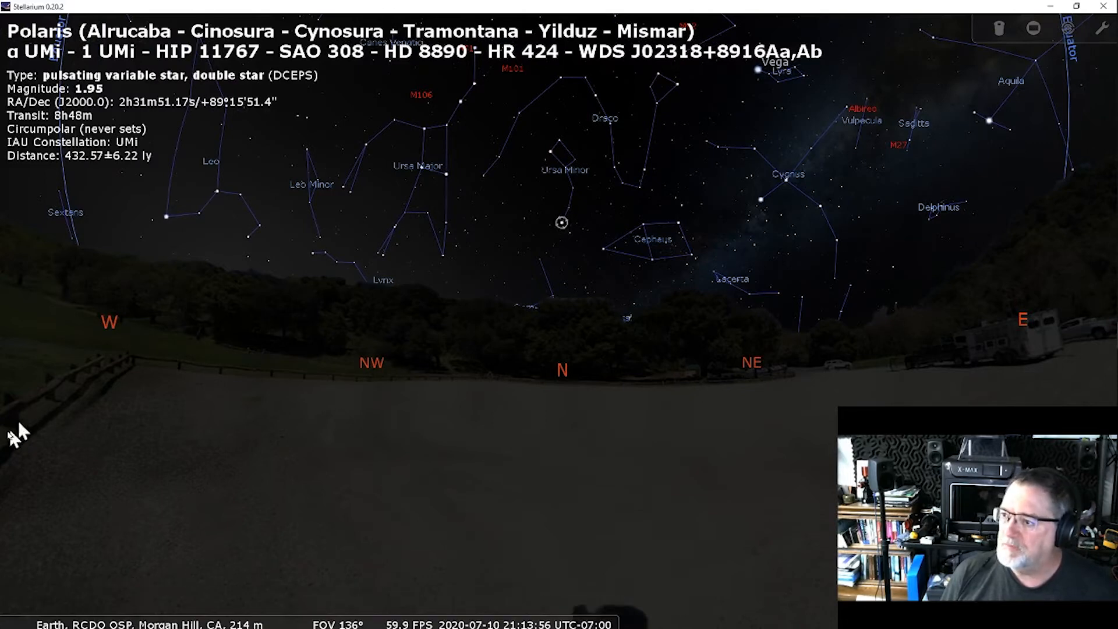
{"action": "left_click", "coordinate": [20, 382]}
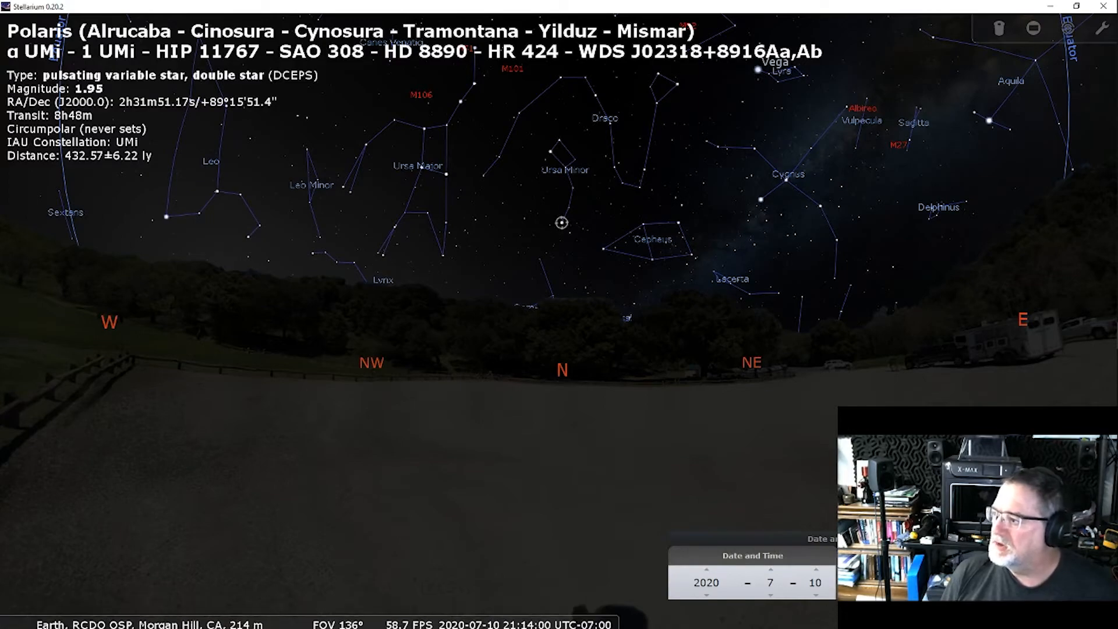
{"action": "left_click", "coordinate": [877, 596]}
{"action": "left_click", "coordinate": [877, 596]}
{"action": "left_click", "coordinate": [877, 596]}
{"action": "left_click", "coordinate": [877, 596]}
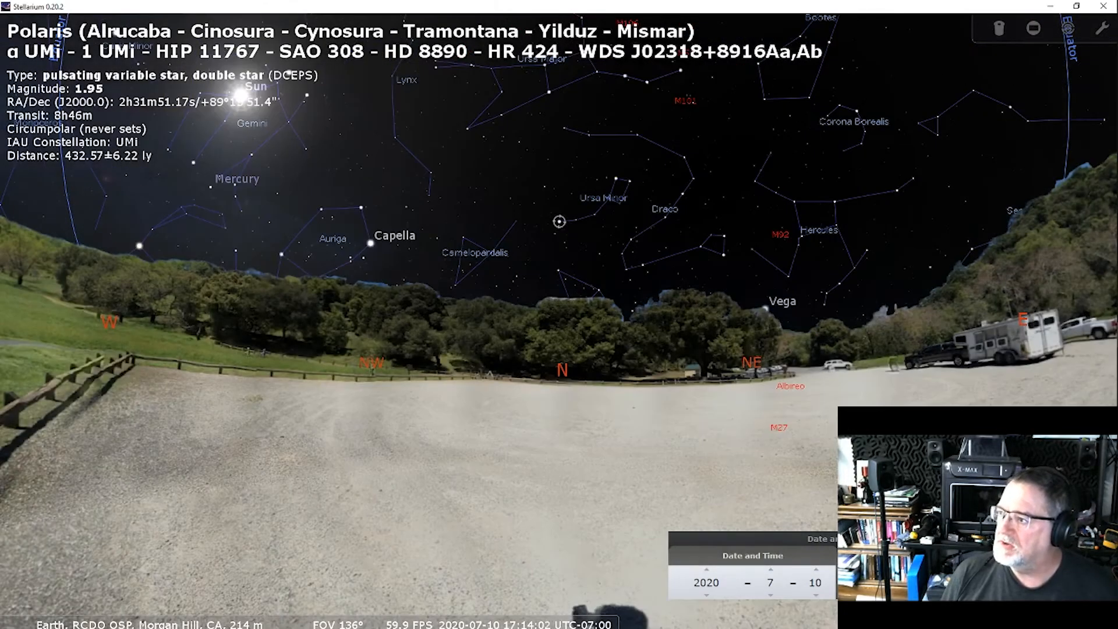
Look around the daylit observing site through west, south and east, and return the view to the north
{"action": "left_click_drag", "start_coordinate": [575, 457], "coordinate": [918, 461]}
{"action": "left_click_drag", "start_coordinate": [838, 457], "coordinate": [874, 472]}
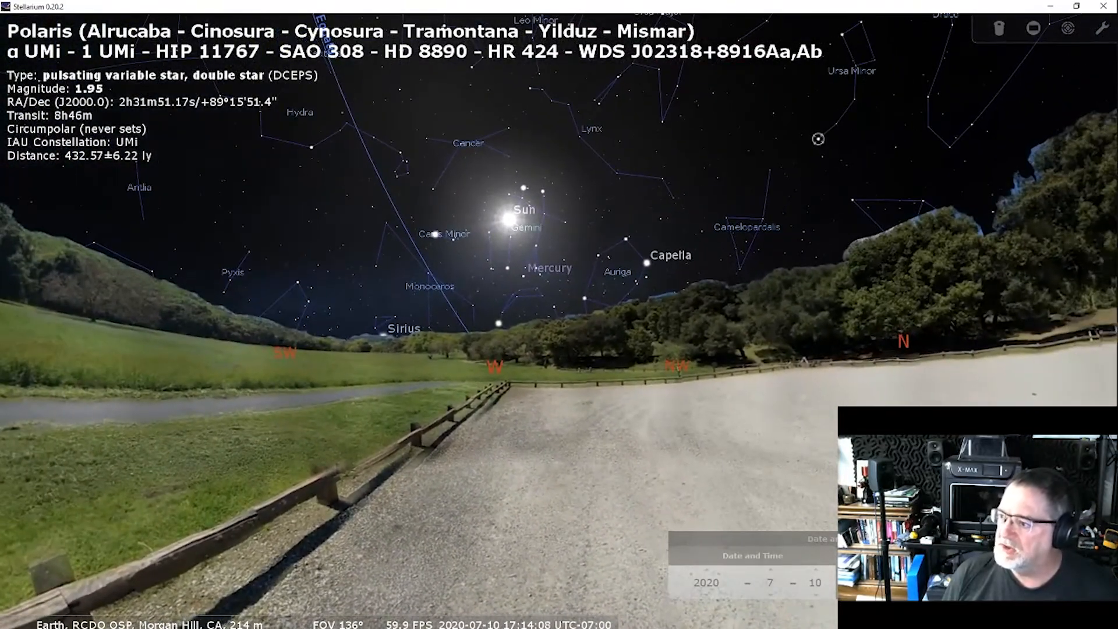
{"action": "mouse_move", "coordinate": [88, 613]}
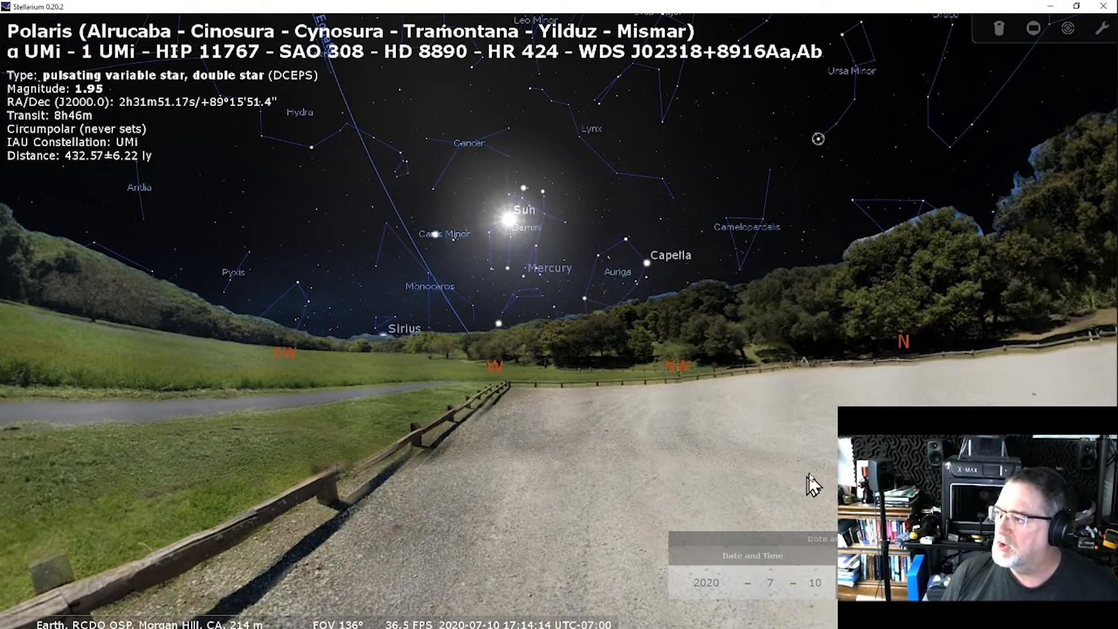
{"action": "key", "text": "Left"}
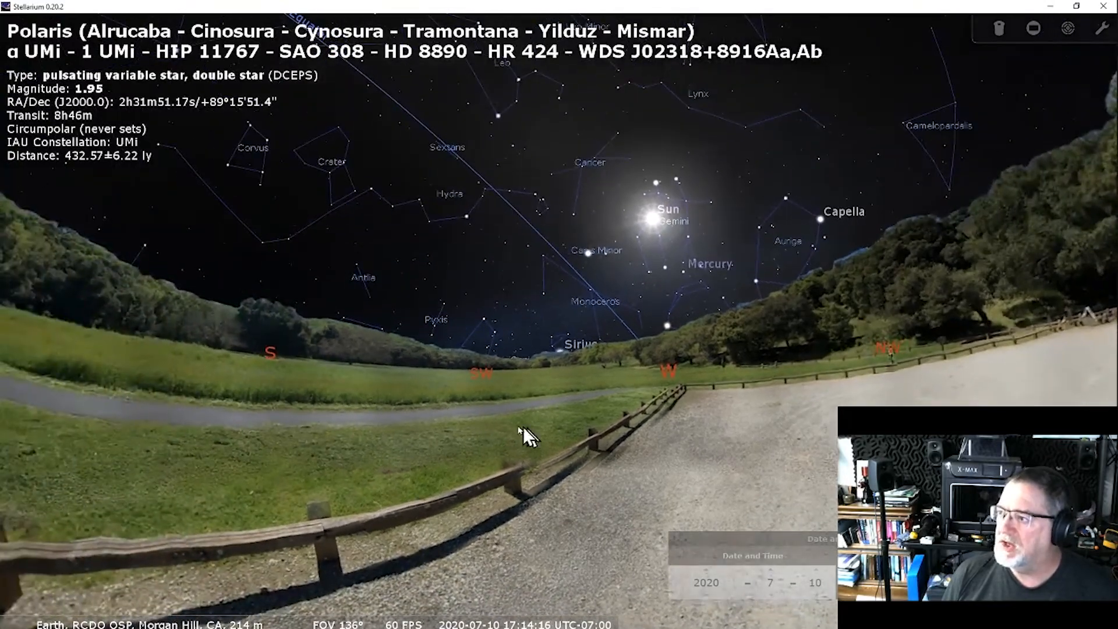
{"action": "left_click_drag", "start_coordinate": [485, 426], "coordinate": [830, 310]}
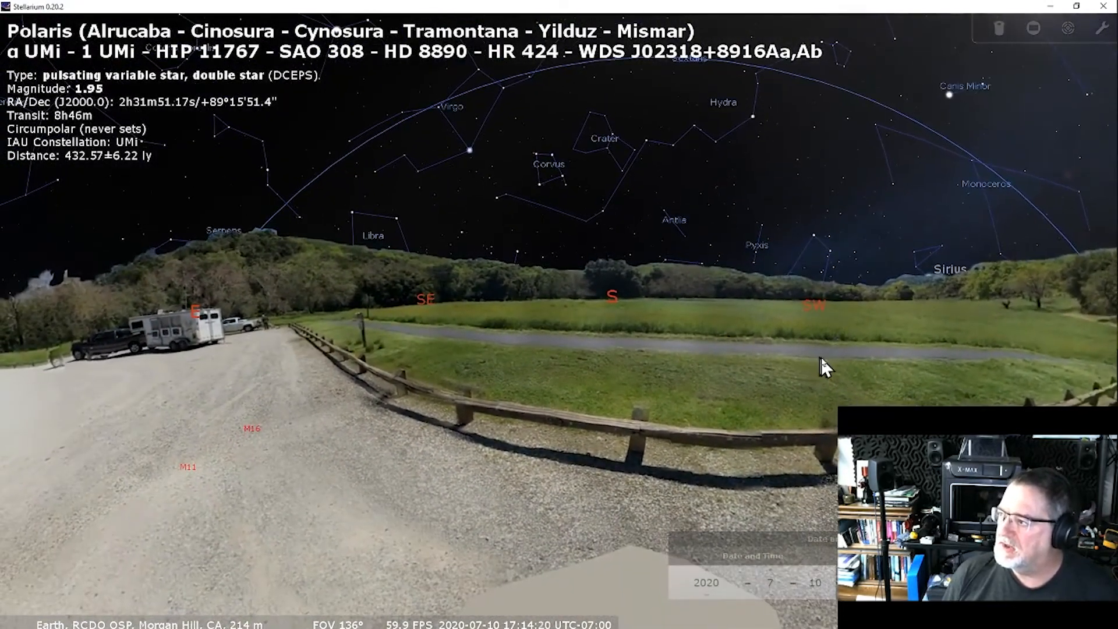
{"action": "left_click_drag", "start_coordinate": [819, 356], "coordinate": [406, 361]}
{"action": "left_click_drag", "start_coordinate": [674, 408], "coordinate": [300, 418]}
{"action": "mouse_move", "coordinate": [744, 460]}
{"action": "left_mouse_down"}
{"action": "mouse_move", "coordinate": [492, 479]}
{"action": "mouse_move", "coordinate": [314, 476]}
{"action": "mouse_move", "coordinate": [707, 504]}
{"action": "mouse_move", "coordinate": [749, 518]}
{"action": "left_mouse_up"}
{"action": "mouse_move", "coordinate": [652, 475]}
{"action": "left_mouse_down"}
{"action": "mouse_move", "coordinate": [724, 491]}
{"action": "mouse_move", "coordinate": [587, 438]}
{"action": "mouse_move", "coordinate": [662, 466]}
{"action": "left_mouse_up"}
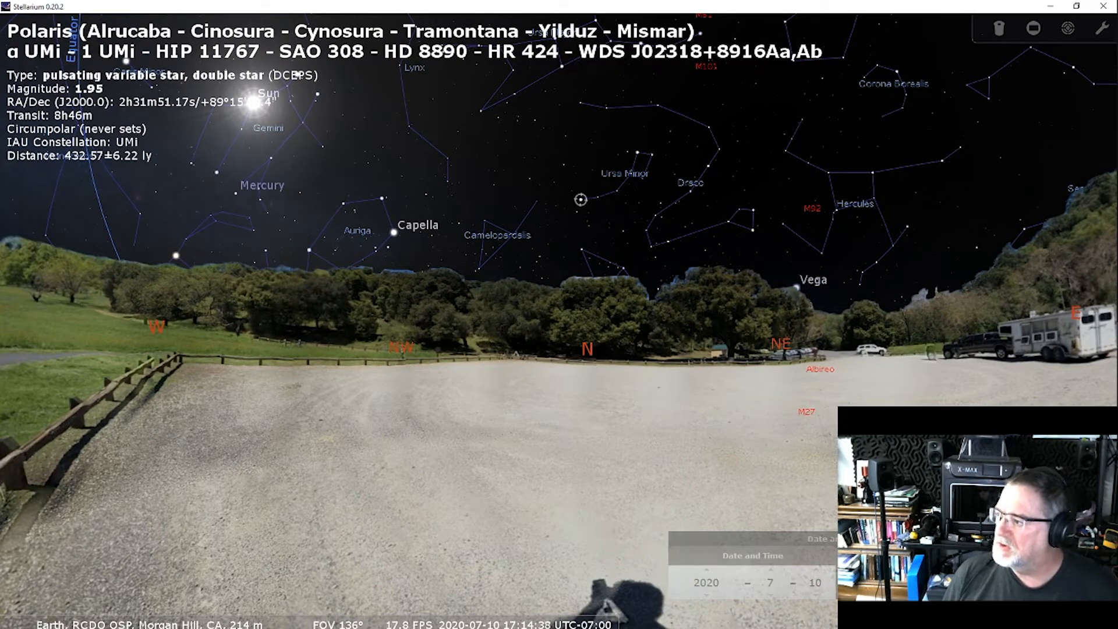
Sweep the time between 17:14 on July 10 and 03:14 on July 11, ending at 23:14 on July 10
{"action": "scroll", "coordinate": [872, 582], "scroll_direction": "up", "scroll_amount": 7}
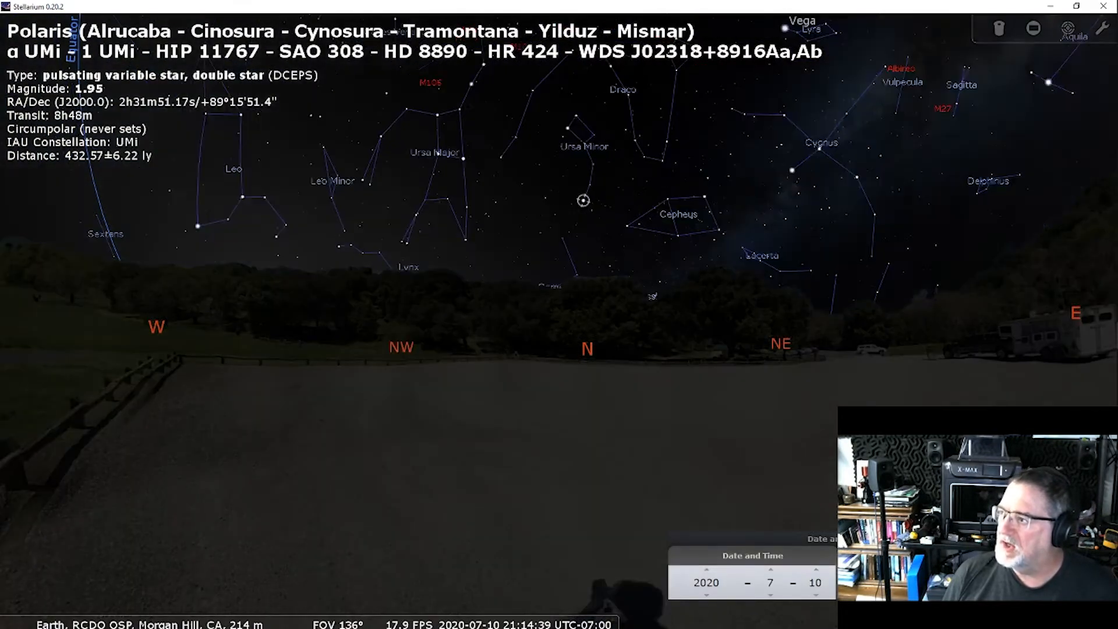
{"action": "scroll", "coordinate": [872, 583], "scroll_direction": "up", "scroll_amount": 3}
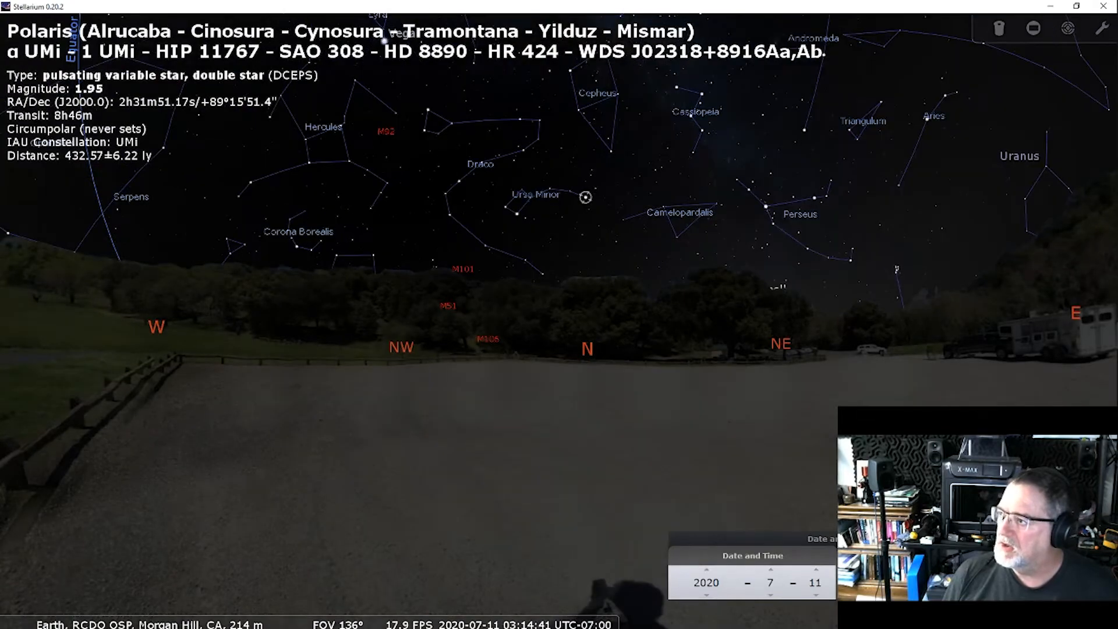
{"action": "scroll", "coordinate": [872, 582], "scroll_direction": "down", "scroll_amount": 8}
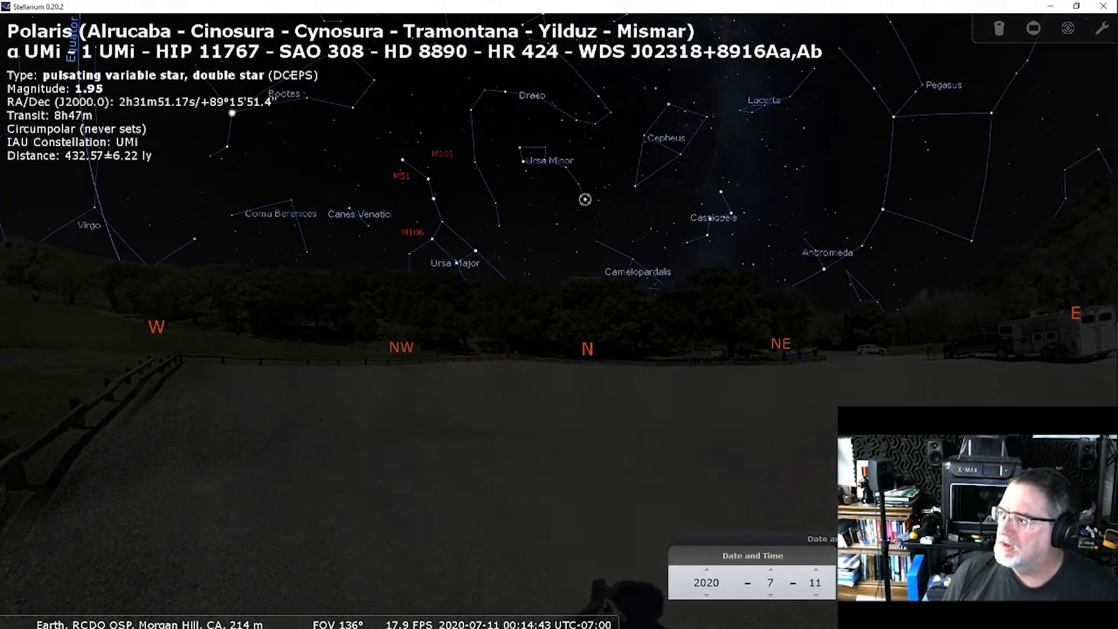
{"action": "scroll", "coordinate": [872, 583], "scroll_direction": "down", "scroll_amount": 2}
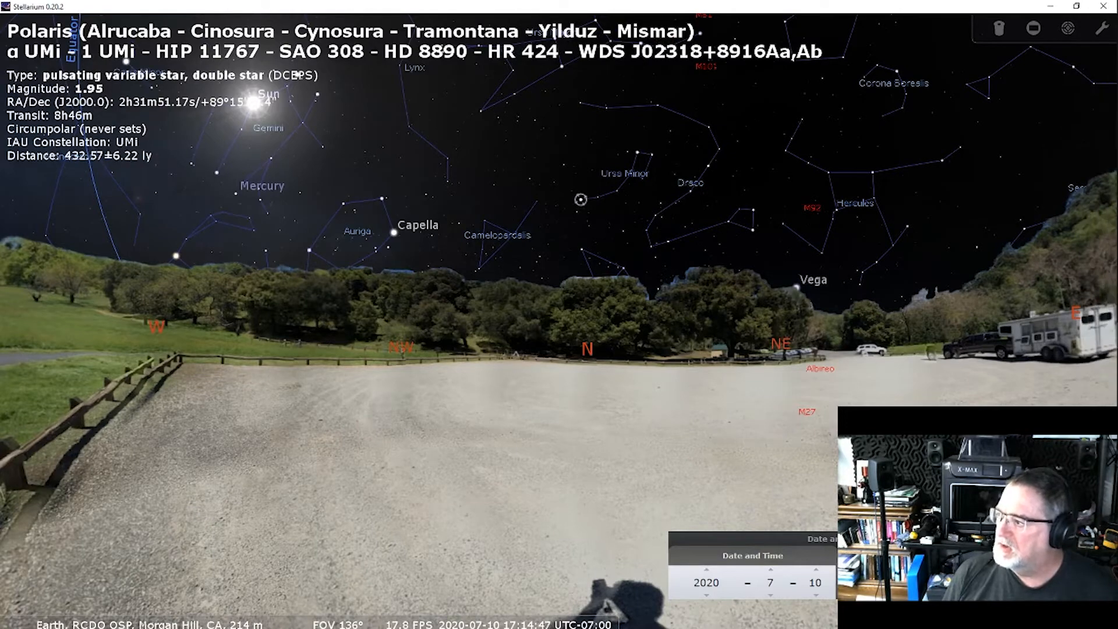
{"action": "scroll", "coordinate": [872, 583], "scroll_direction": "up", "scroll_amount": 6}
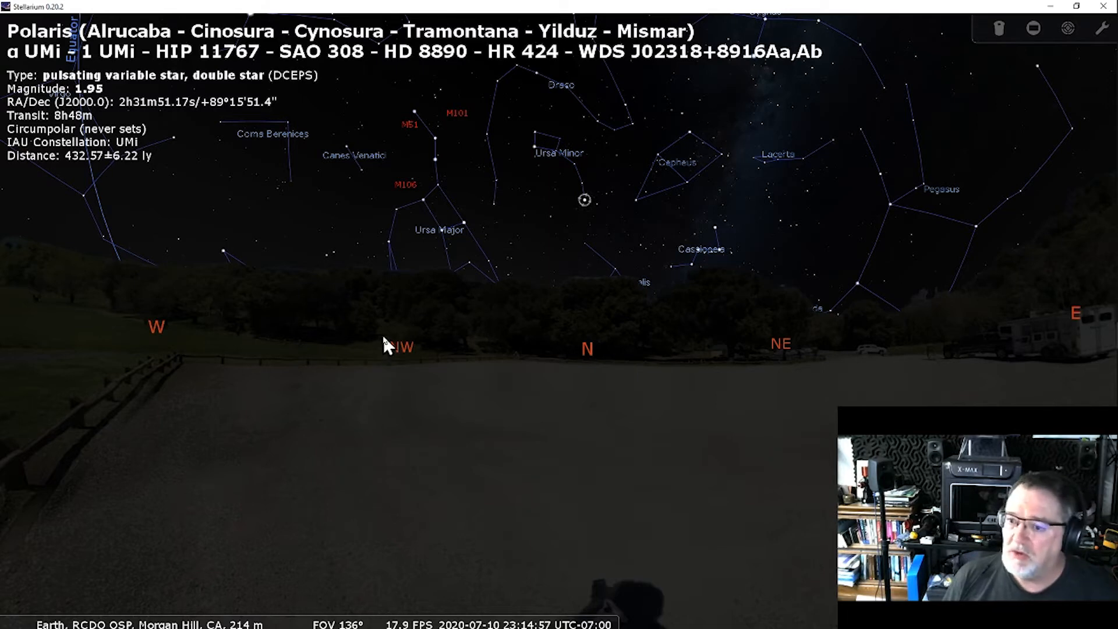
Bring the browser's Stellarium remote control page over the sky, view its Landscape, Sky, and Actions and scripts settings, and move it away
{"action": "mouse_move", "coordinate": [4, 548]}
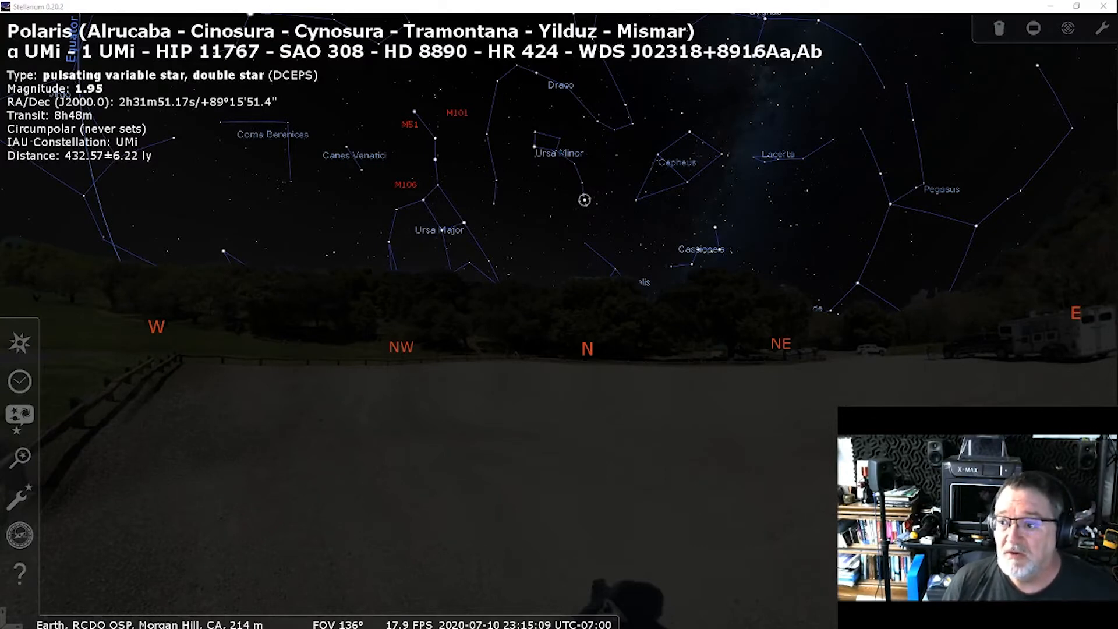
{"action": "left_click_drag", "start_coordinate": [0, 262], "coordinate": [1026, 147]}
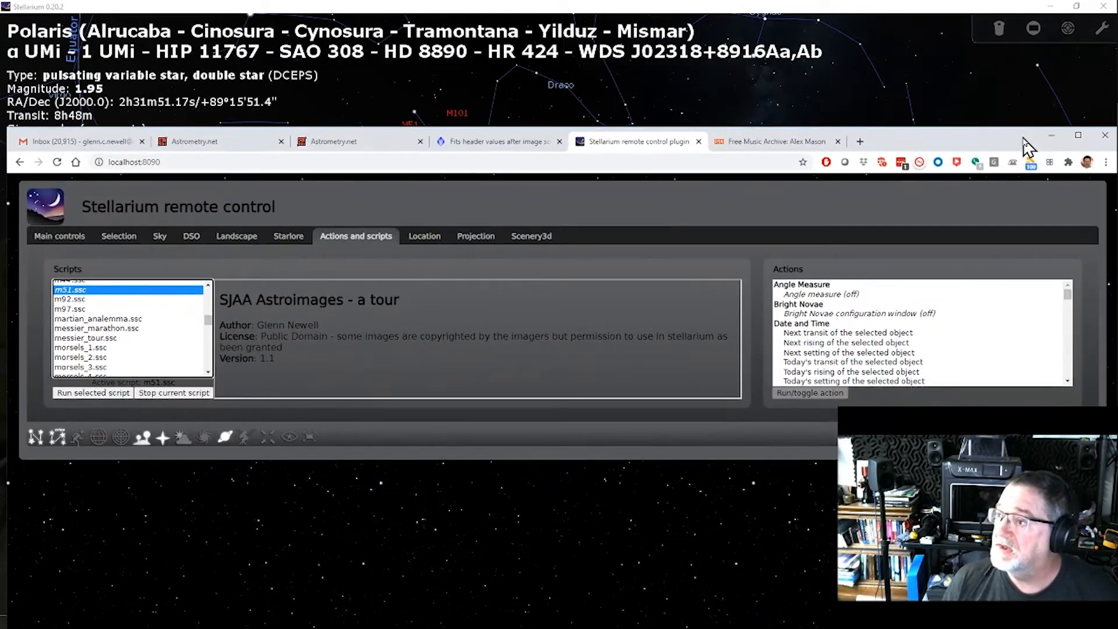
{"action": "left_click", "coordinate": [189, 238]}
{"action": "left_click", "coordinate": [244, 245]}
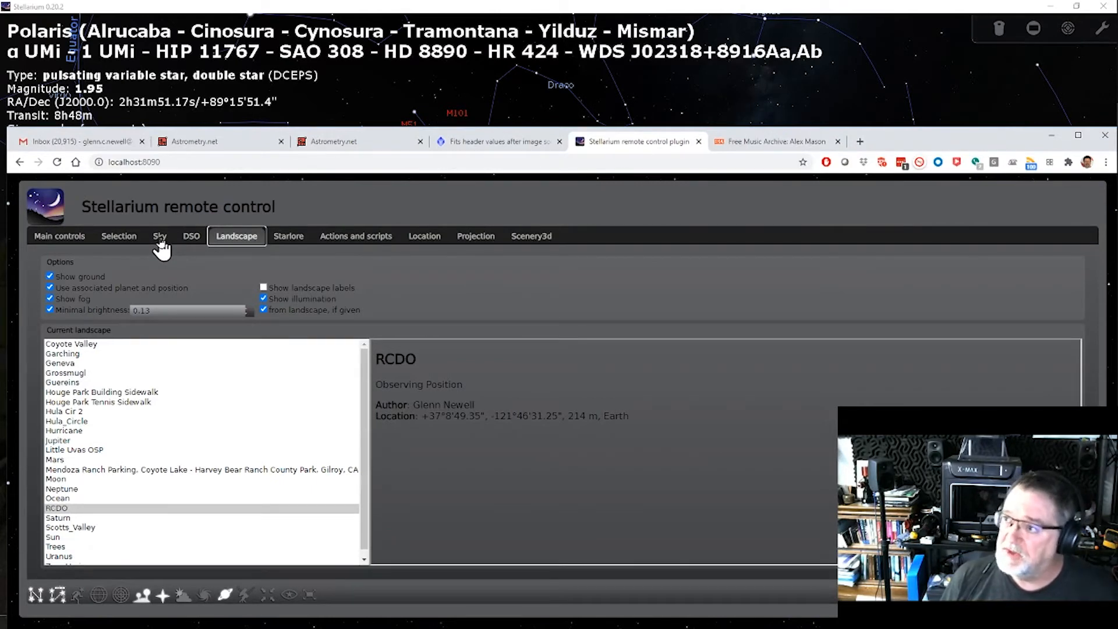
{"action": "left_click", "coordinate": [160, 239]}
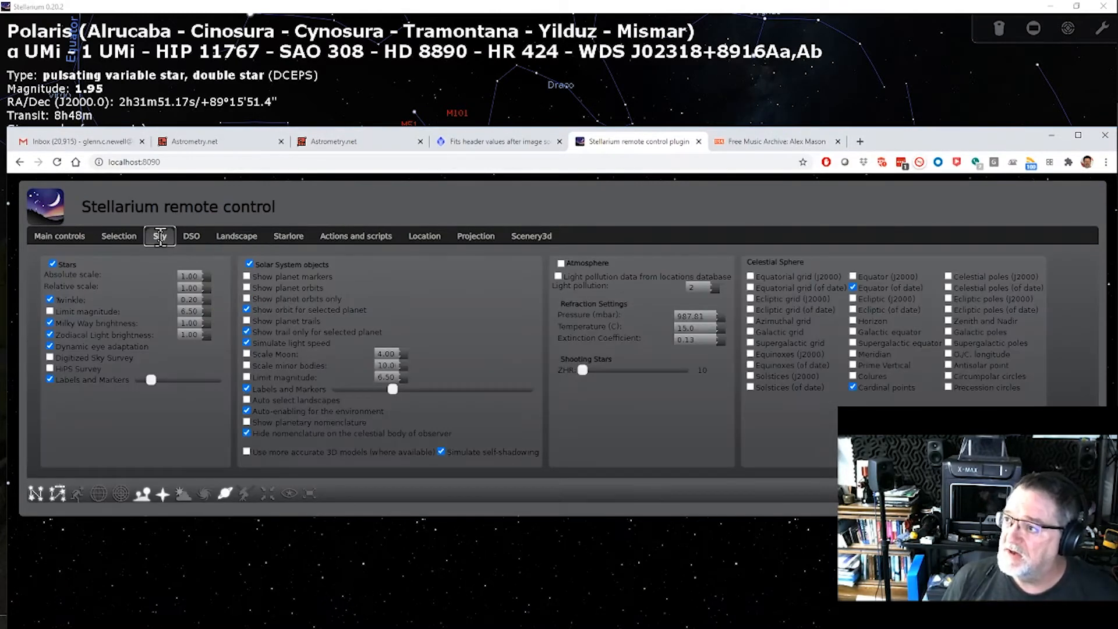
{"action": "left_click", "coordinate": [366, 238]}
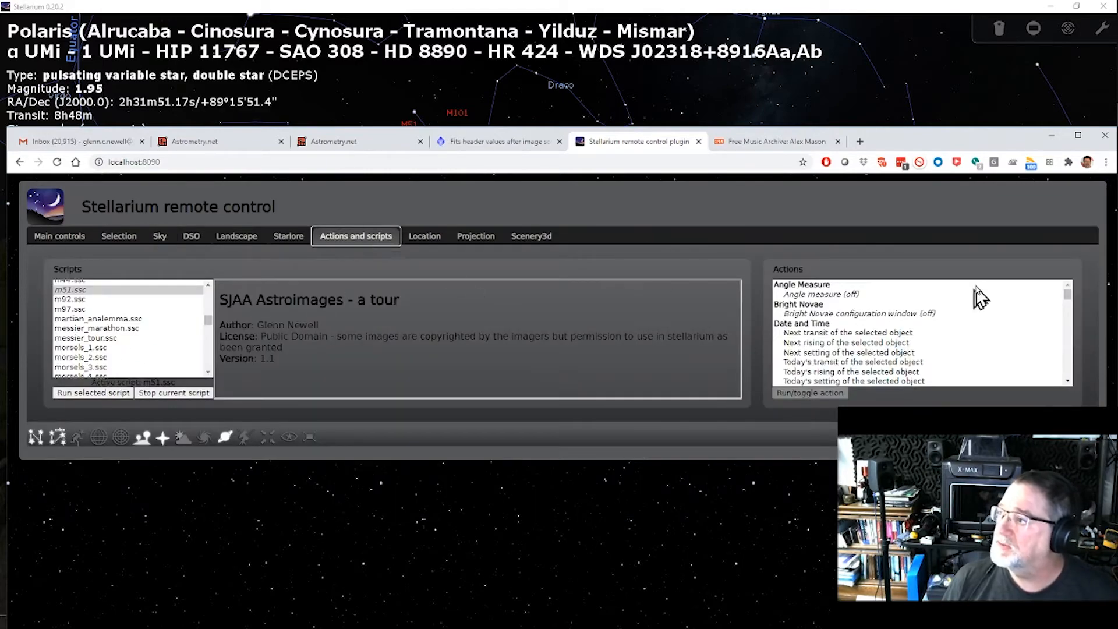
{"action": "left_click_drag", "start_coordinate": [962, 148], "coordinate": [574, 320]}
Select the Whirlpool Galaxy (M 51) and zoom in on its image
{"action": "left_click", "coordinate": [664, 307]}
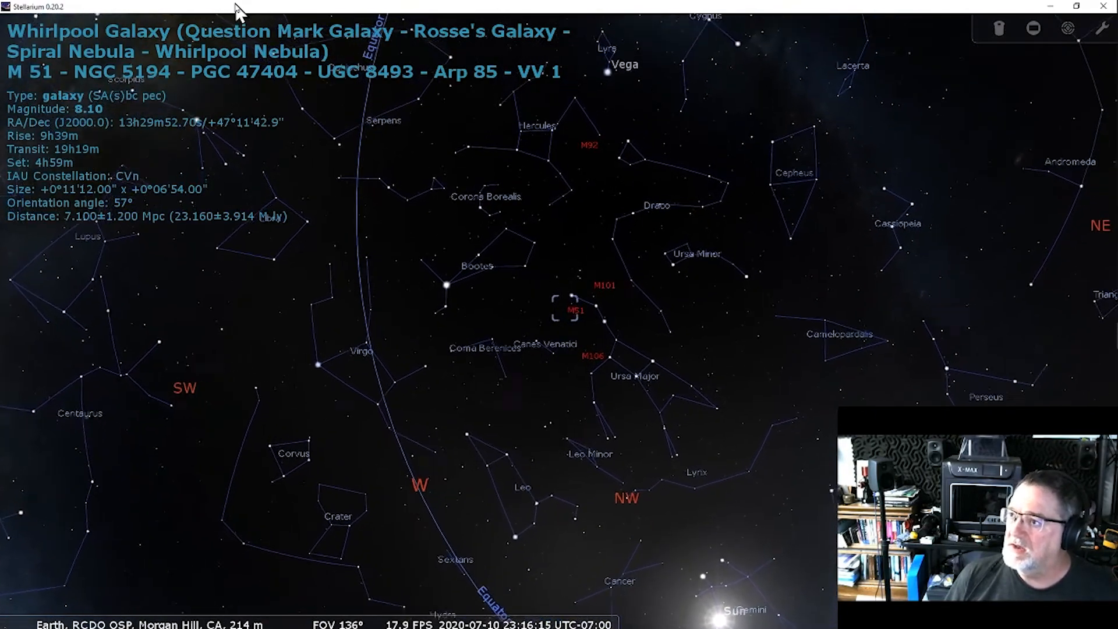
{"action": "key", "text": "slash"}
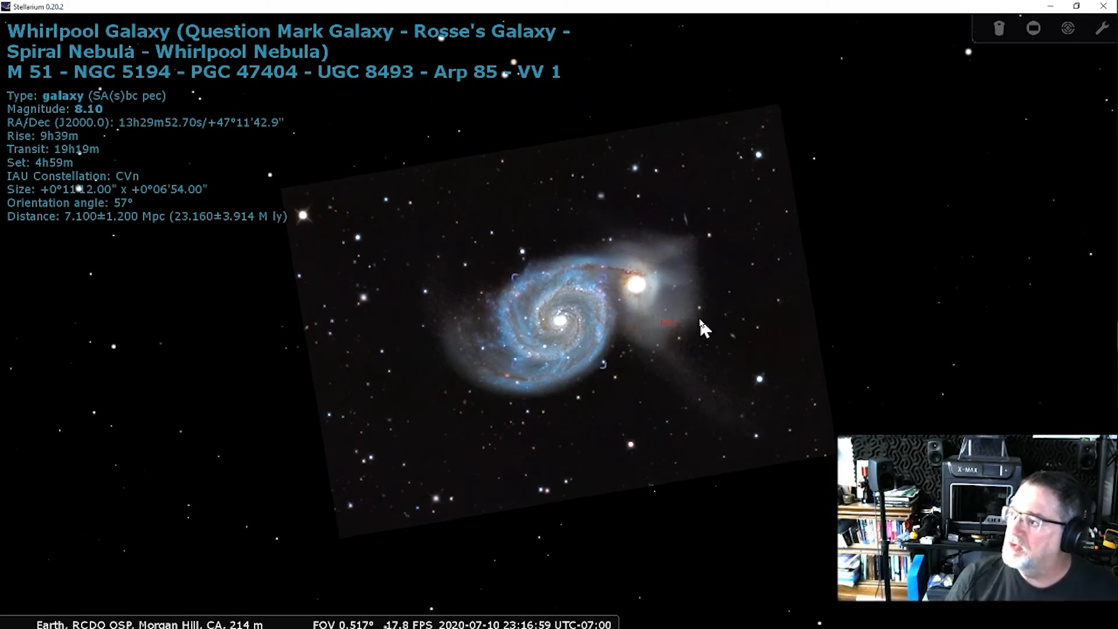
Zoom out from the Whirlpool Galaxy (M 51) to the wide sky, select Polaris and centre the view on it
{"action": "scroll", "coordinate": [701, 327], "scroll_direction": "down", "scroll_amount": 3}
{"action": "scroll", "coordinate": [702, 327], "scroll_direction": "down", "scroll_amount": 6}
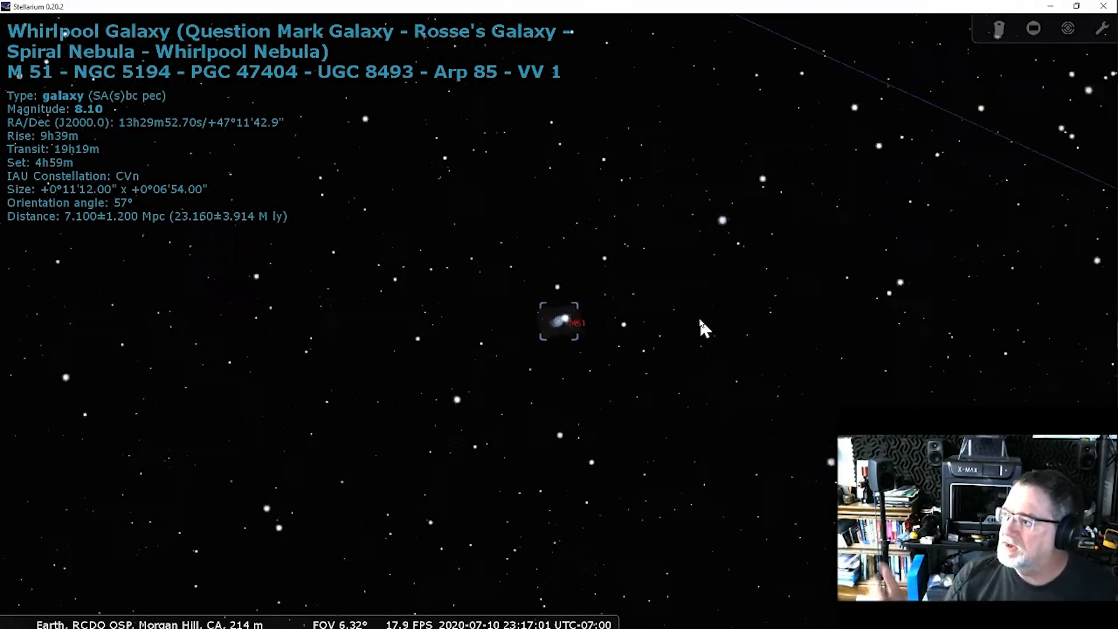
{"action": "scroll", "coordinate": [701, 320], "scroll_direction": "down", "scroll_amount": 5}
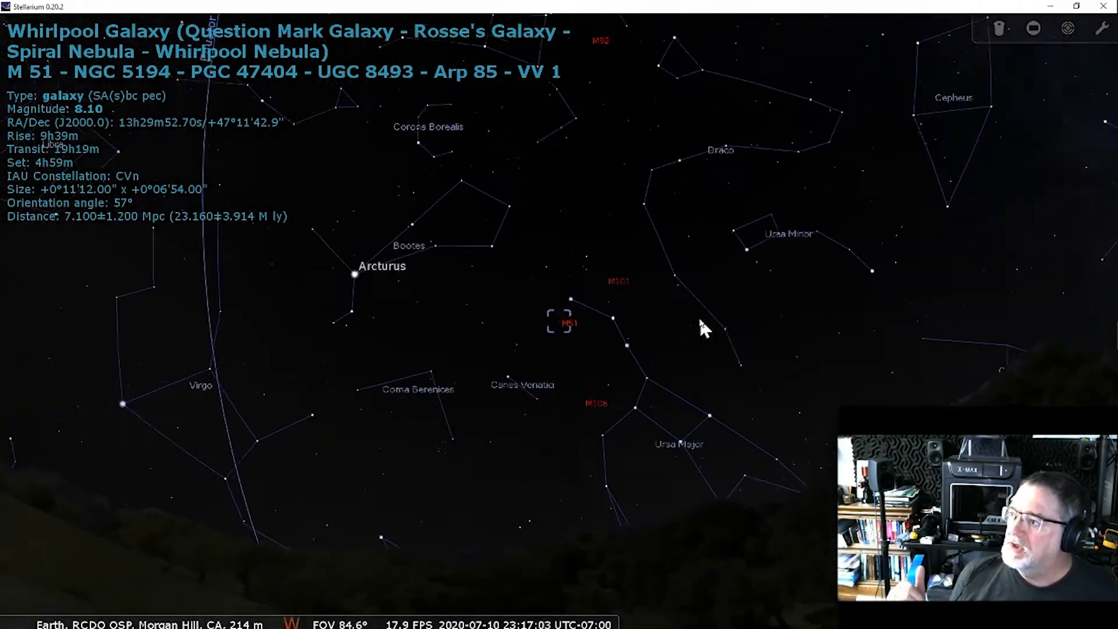
{"action": "left_click", "coordinate": [701, 321]}
{"action": "key", "text": "space"}
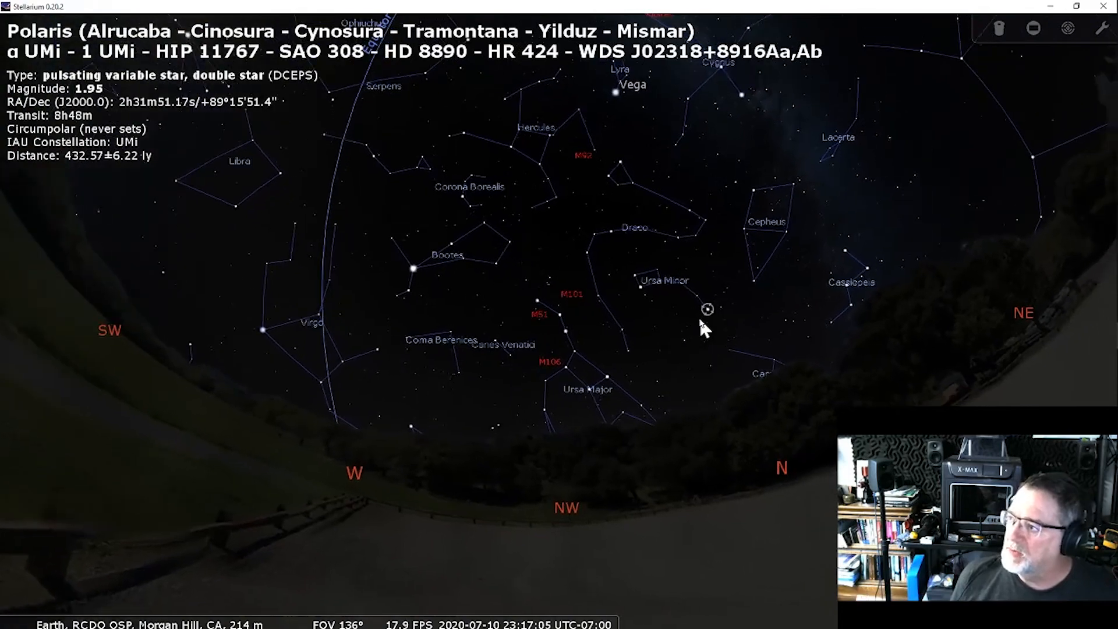